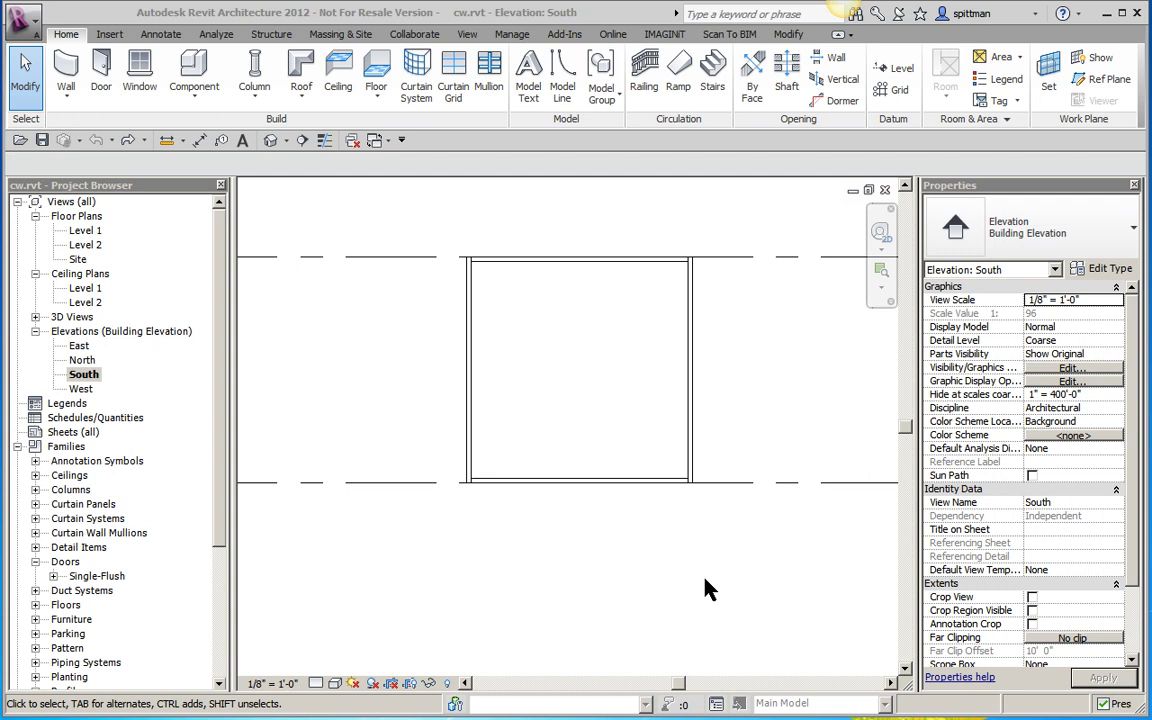
- Review the type properties of the Curtain Wall 2 wall and toggle its Automatically Embed option
click(693, 440)
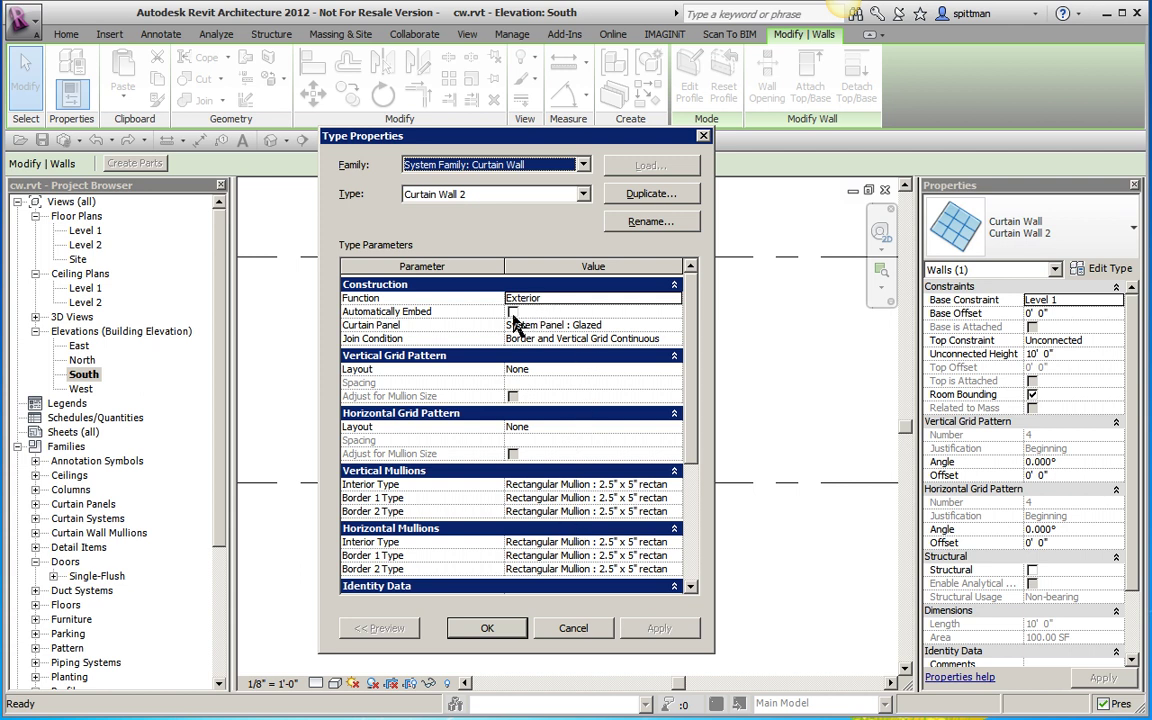
click(512, 312)
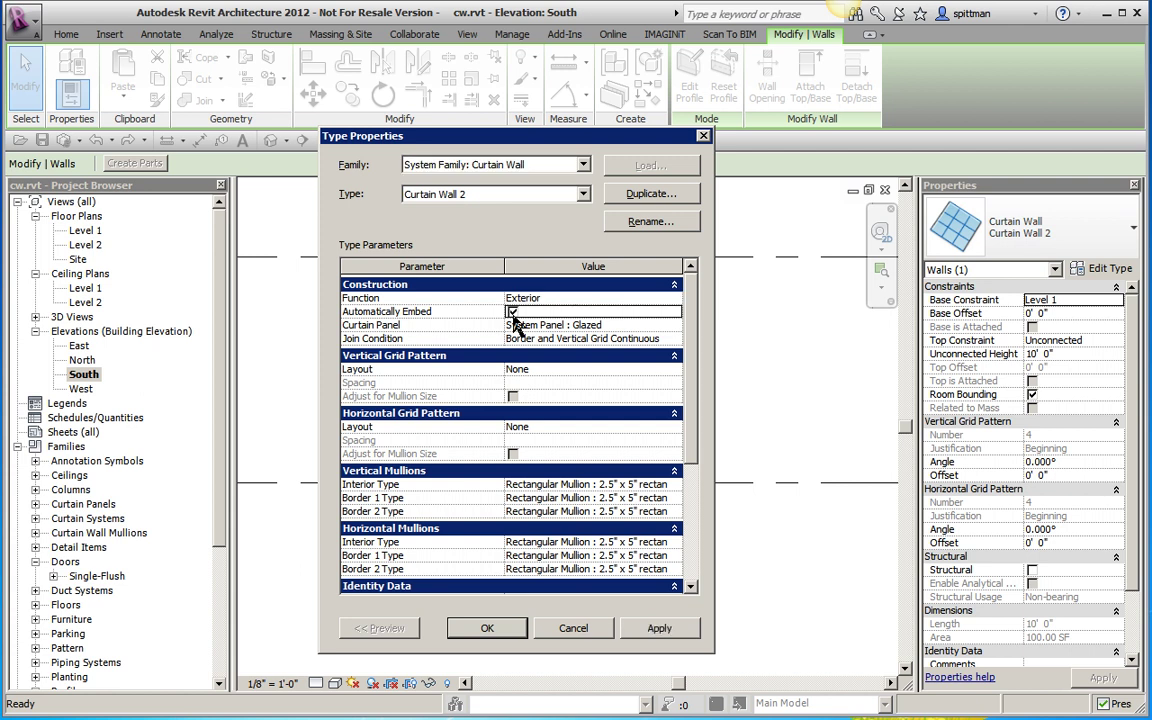
click(512, 312)
click(488, 629)
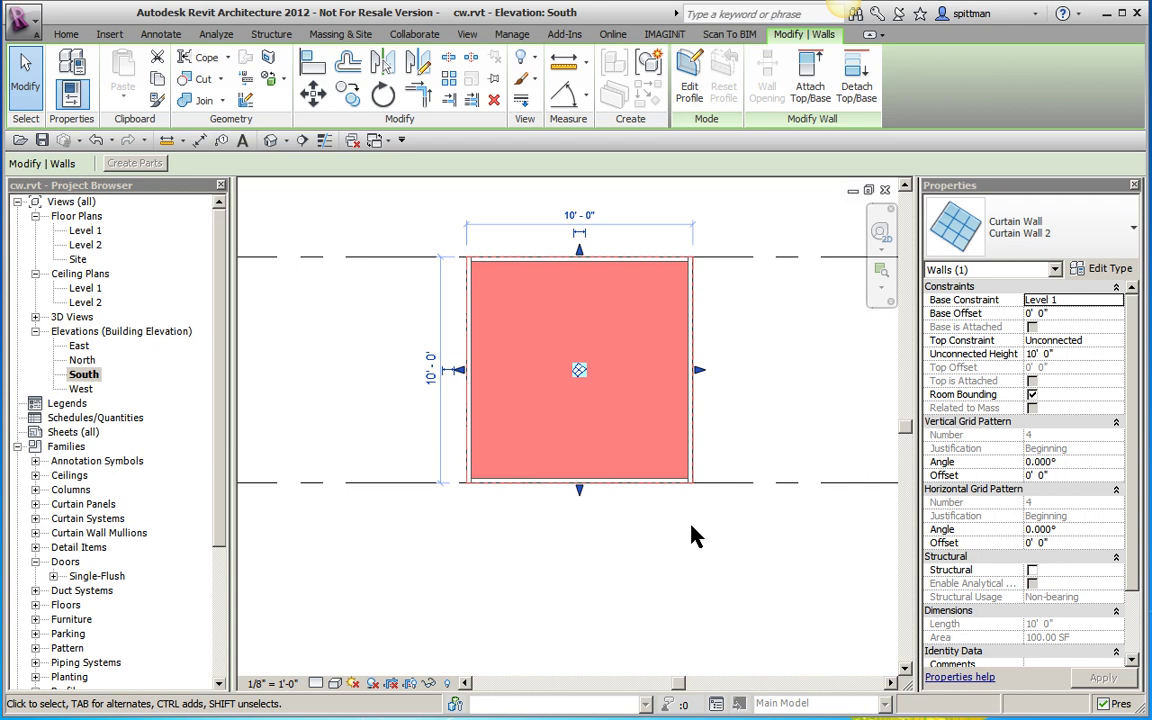
key(Escape)
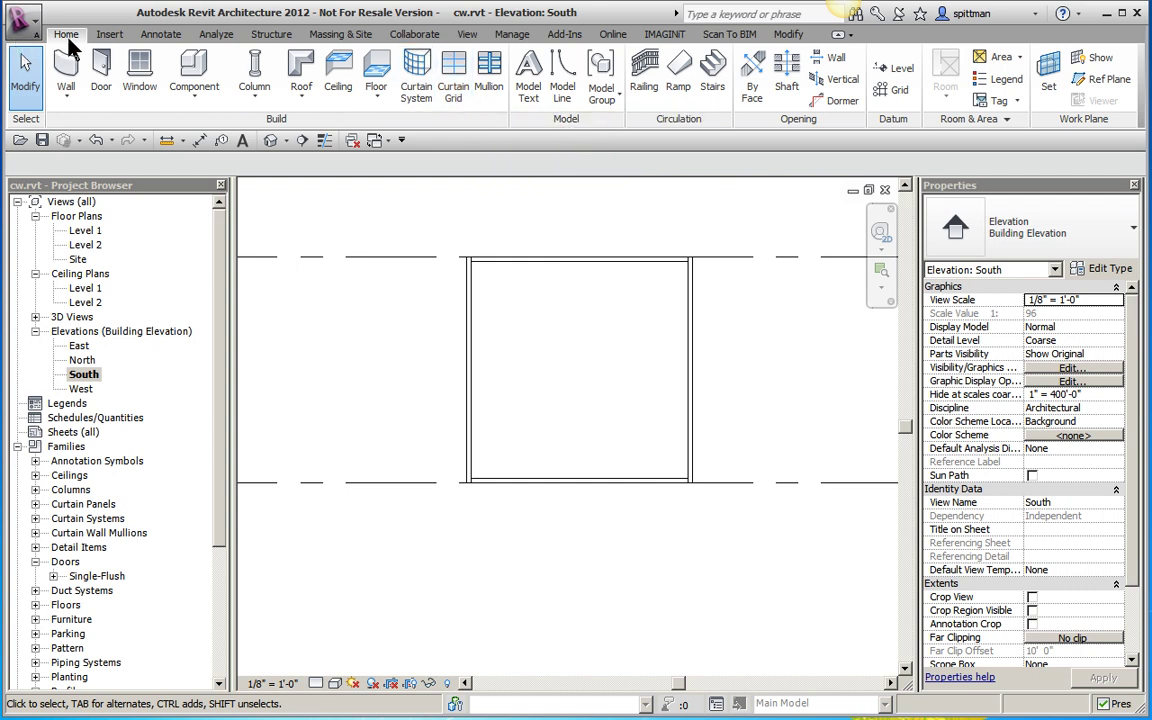
- Place a vertical curtain grid line across all segments at the midpoint of the curtain wall
click(452, 80)
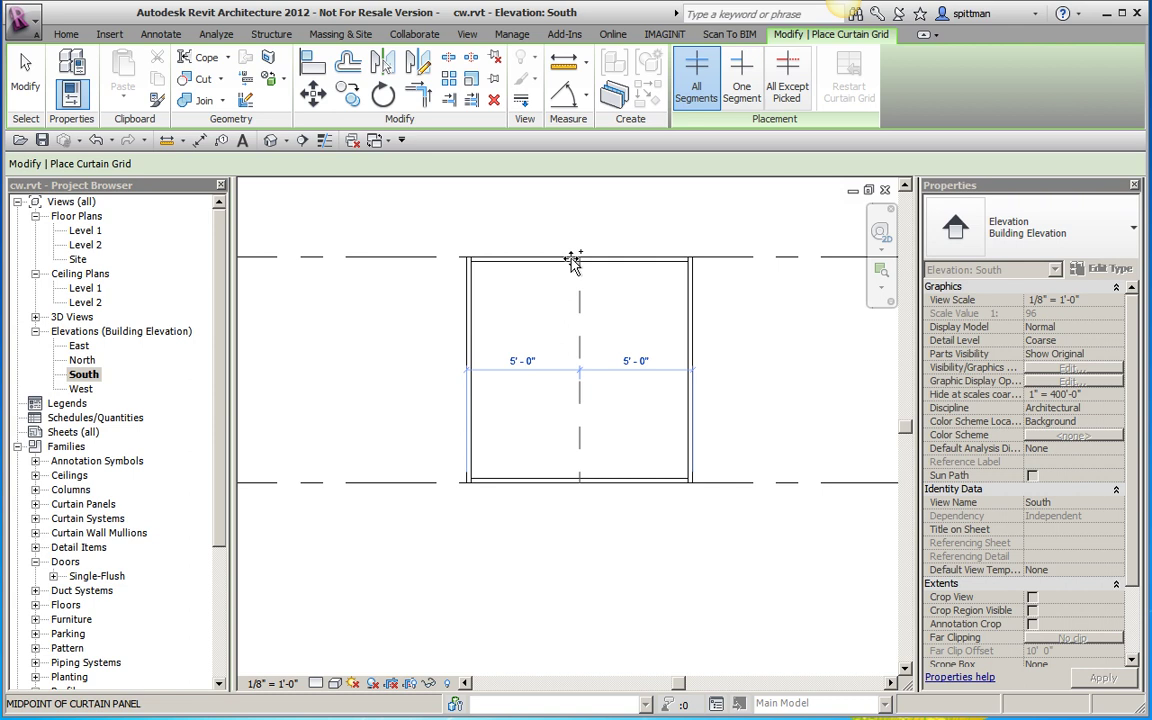
click(572, 262)
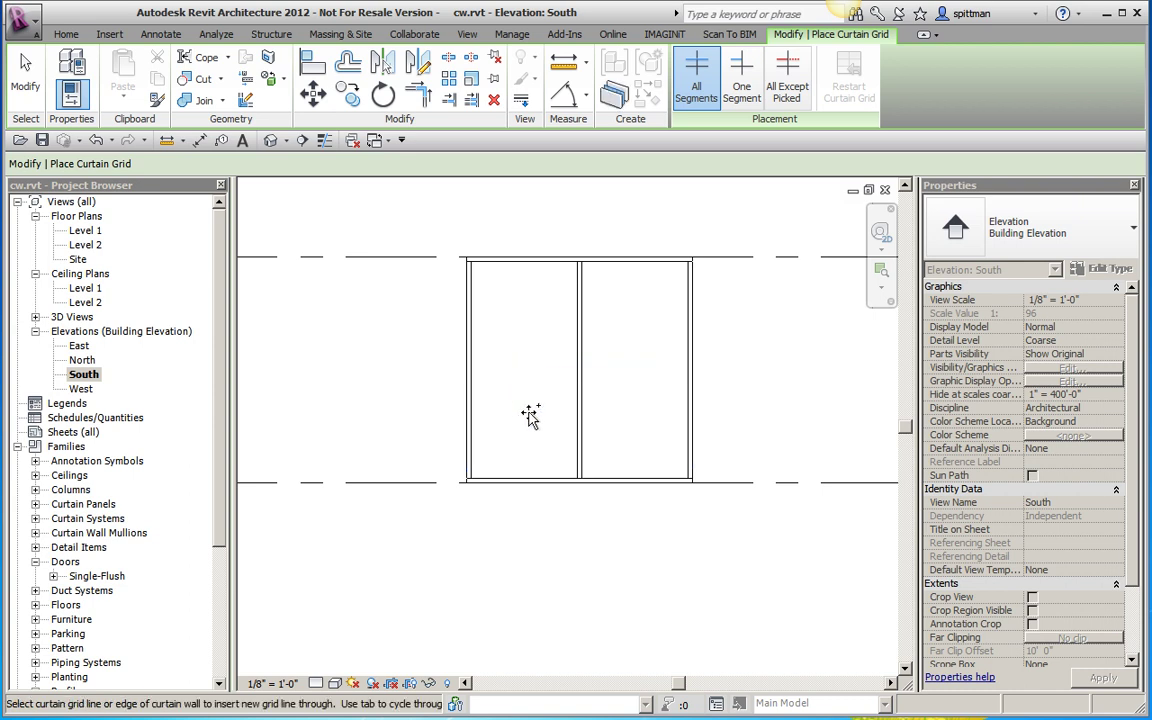
key(Escape)
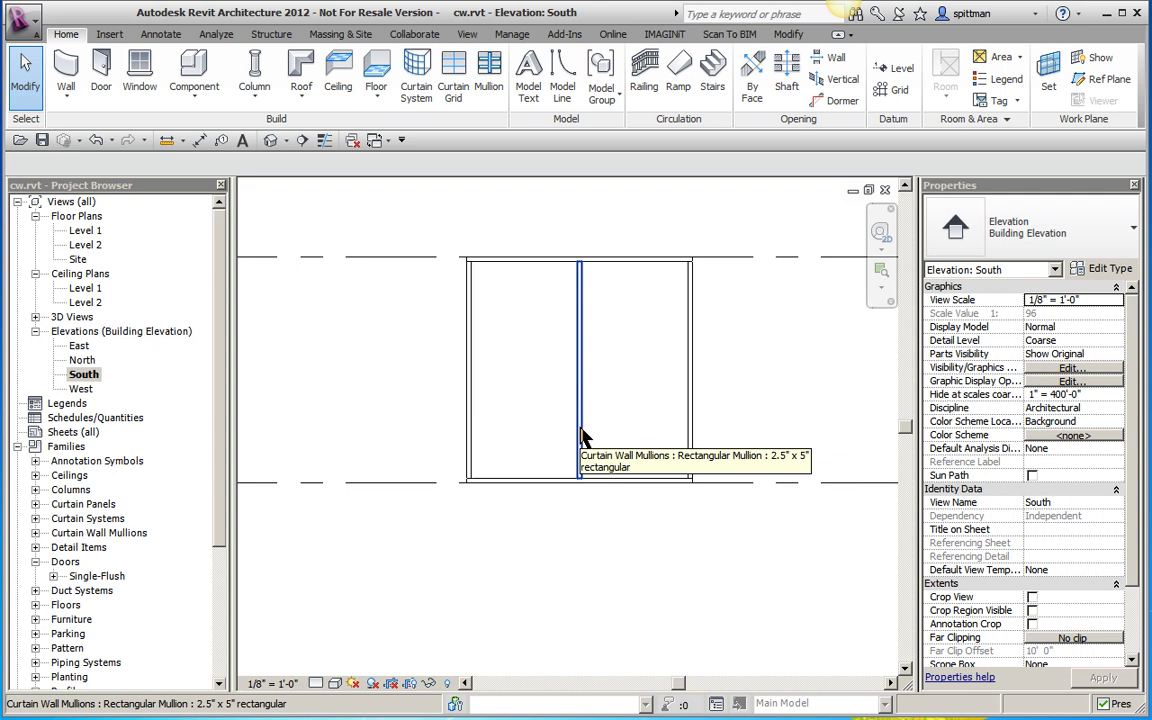
- Move the vertical curtain grid line 19.25" horizontally to the left
key(Tab)
key(Tab)
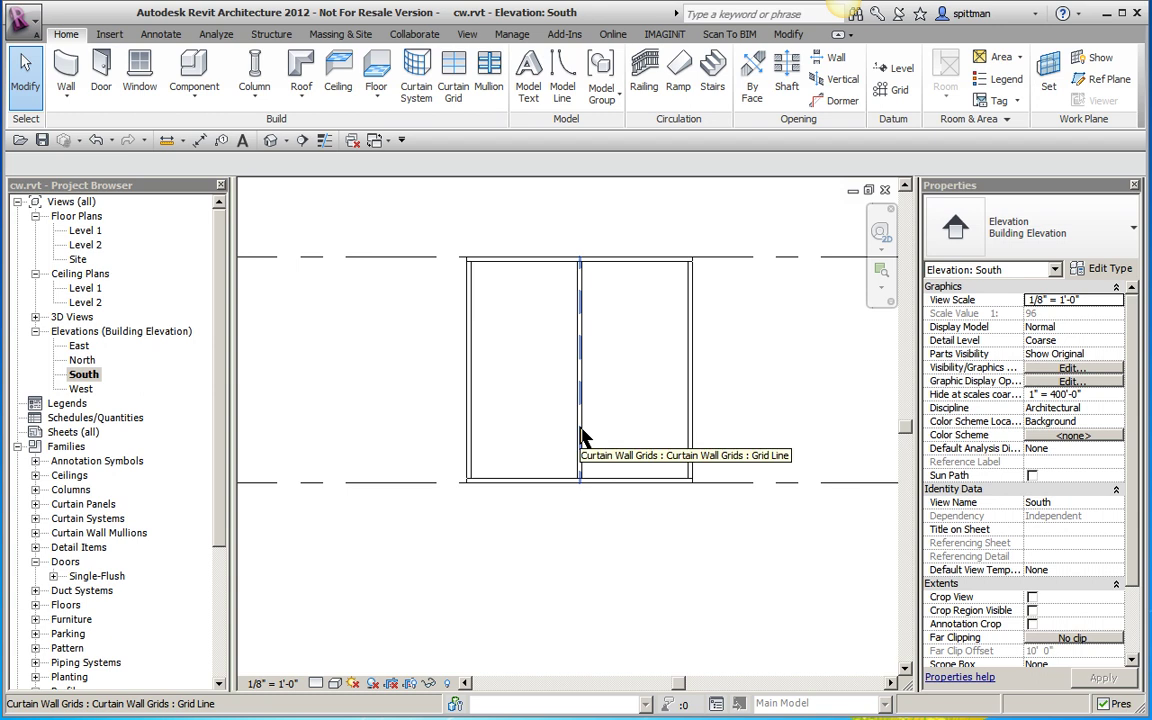
click(580, 436)
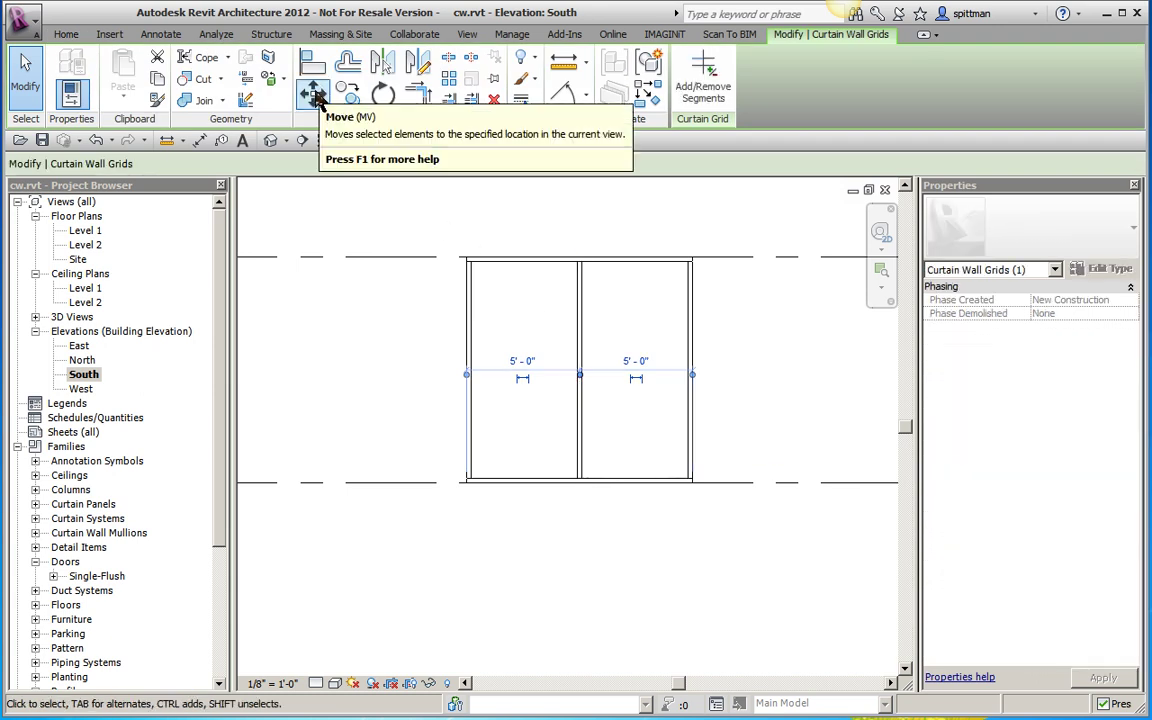
click(313, 95)
click(580, 485)
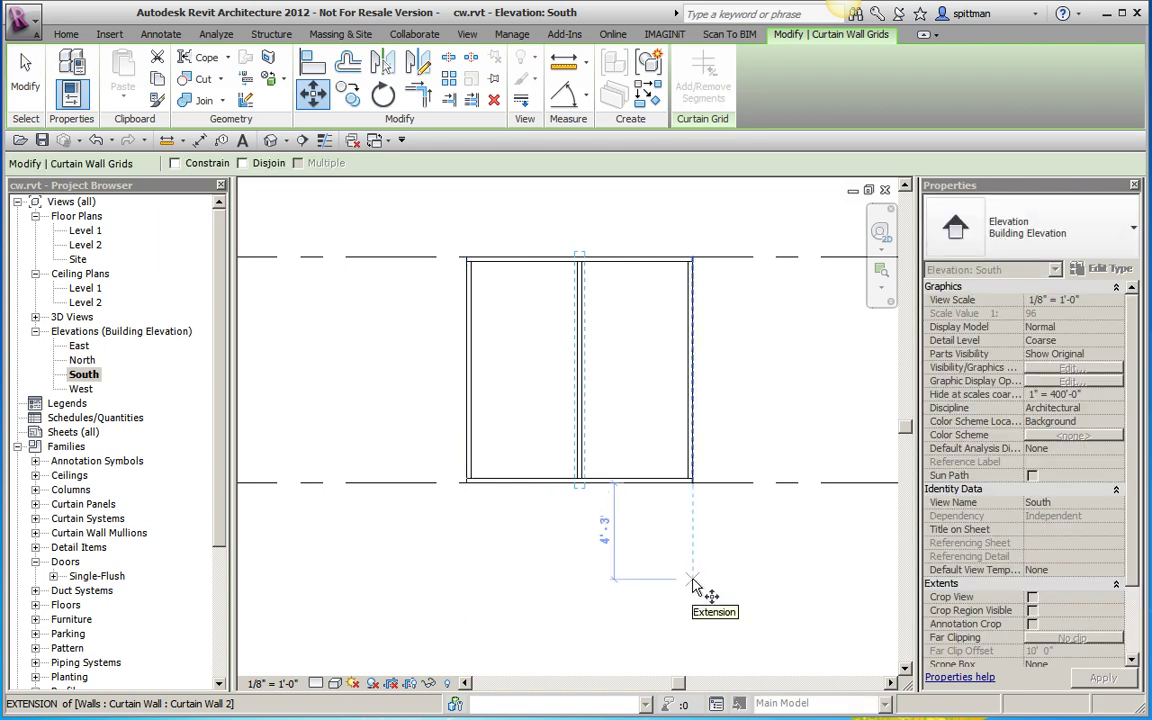
key(Escape)
click(772, 603)
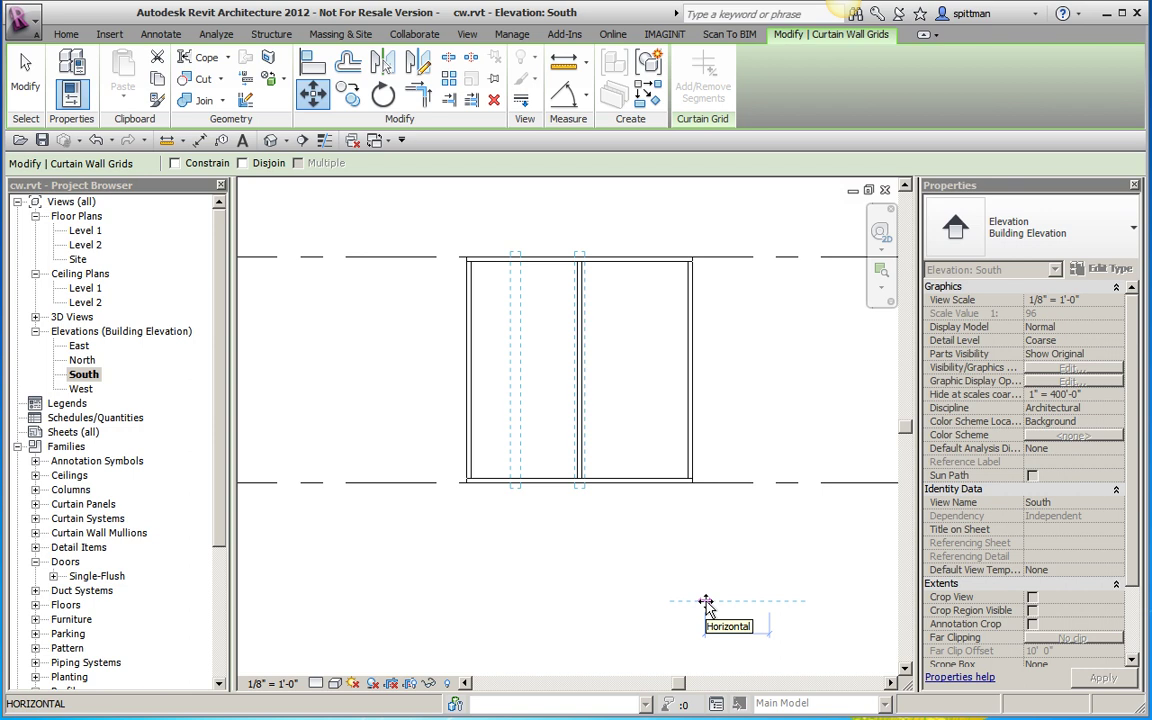
text(19)
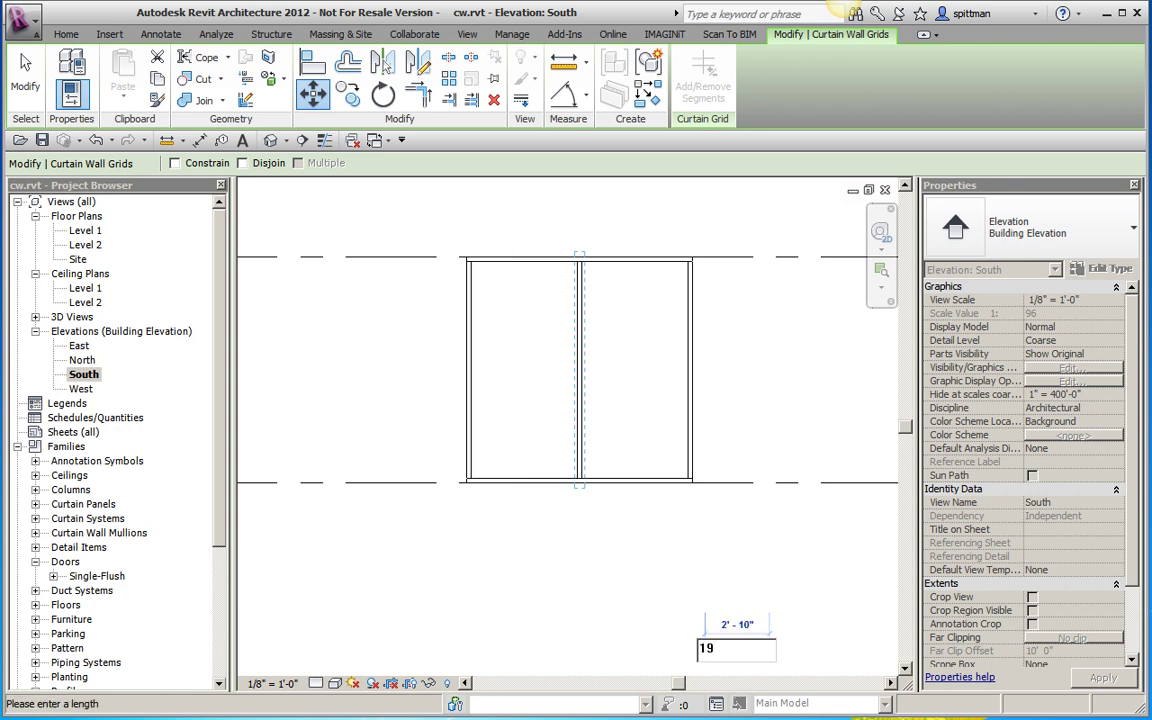
text(.25")
key(Return)
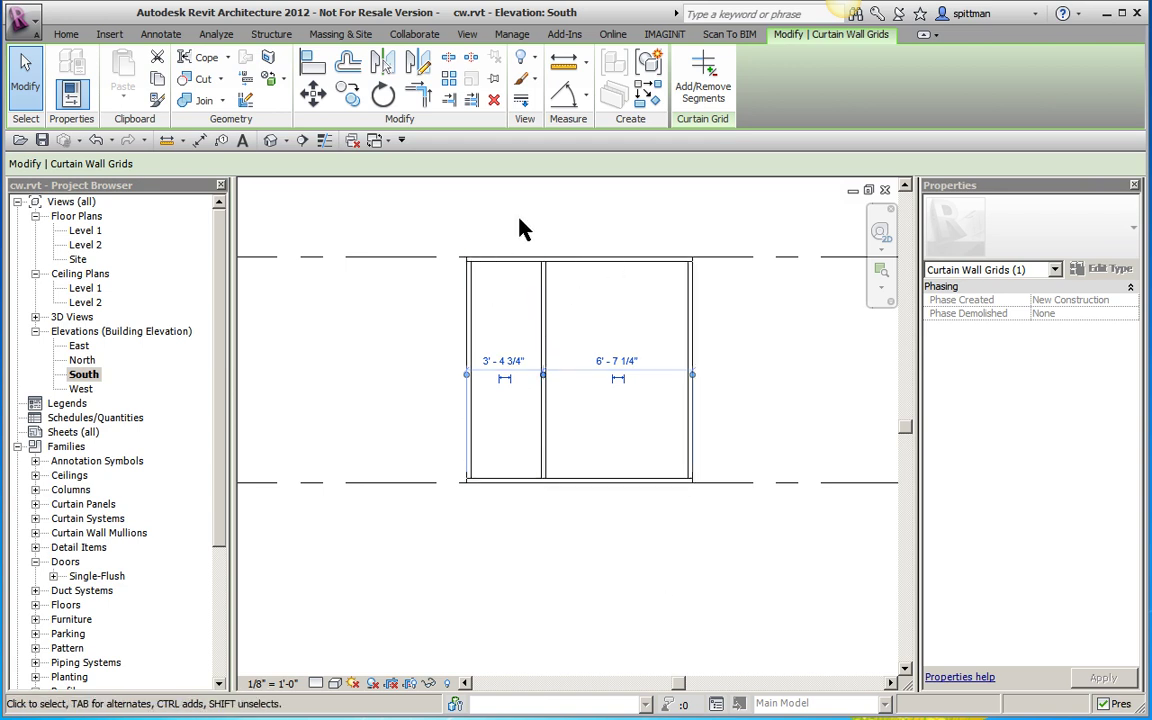
- Mirror a copy of the vertical grid line about a vertical axis drawn through the curtain wall's midpoint
click(418, 68)
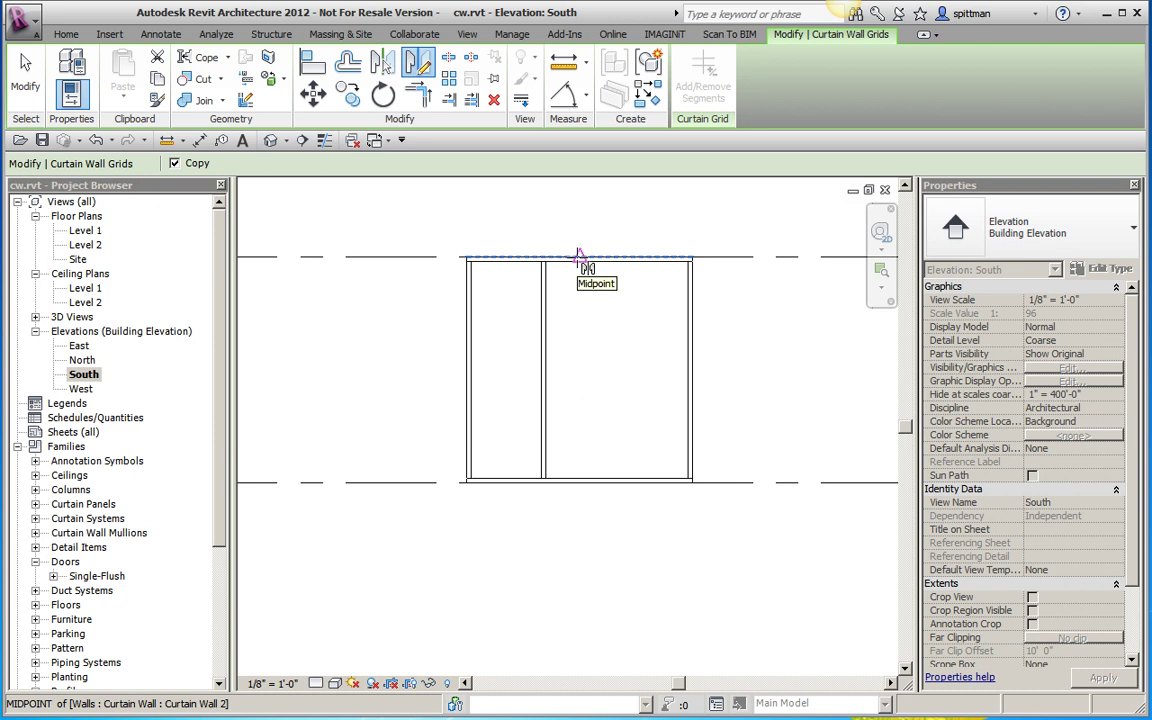
click(578, 257)
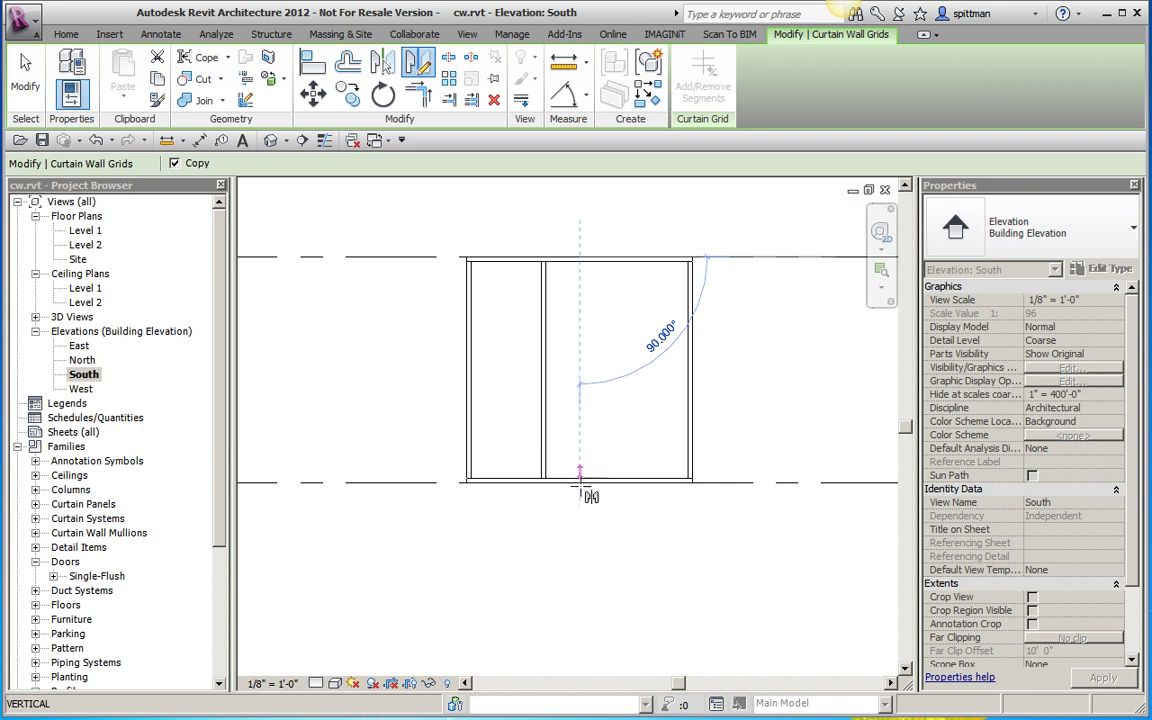
click(577, 547)
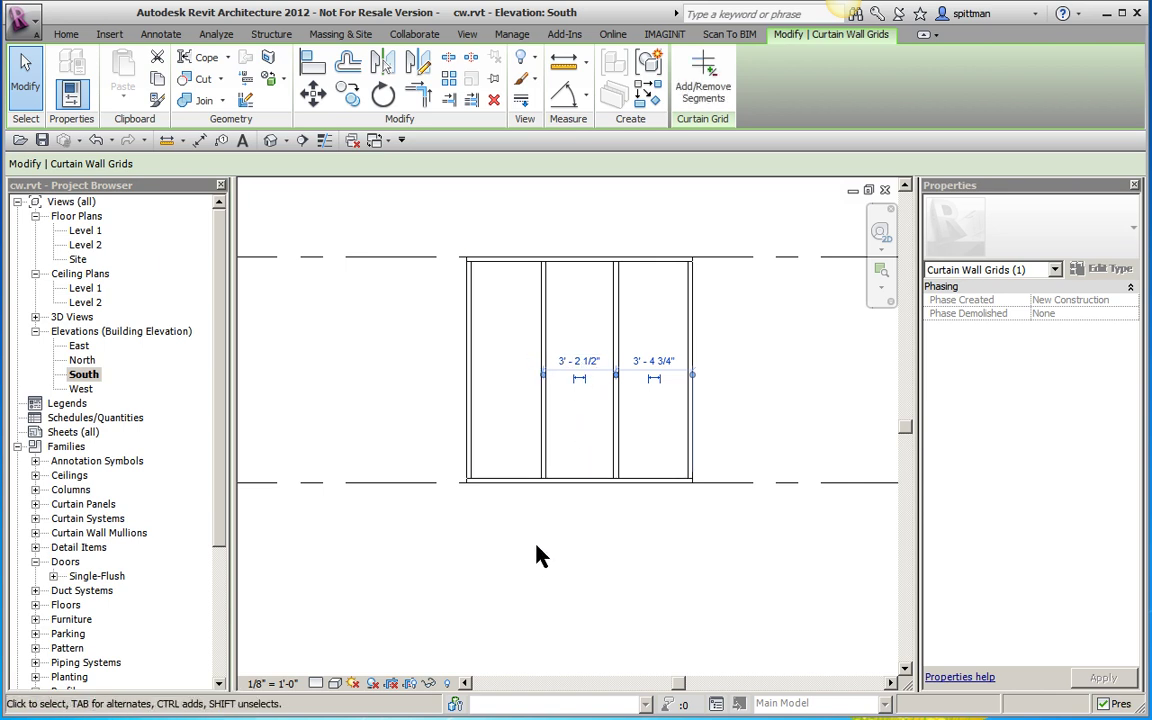
click(389, 218)
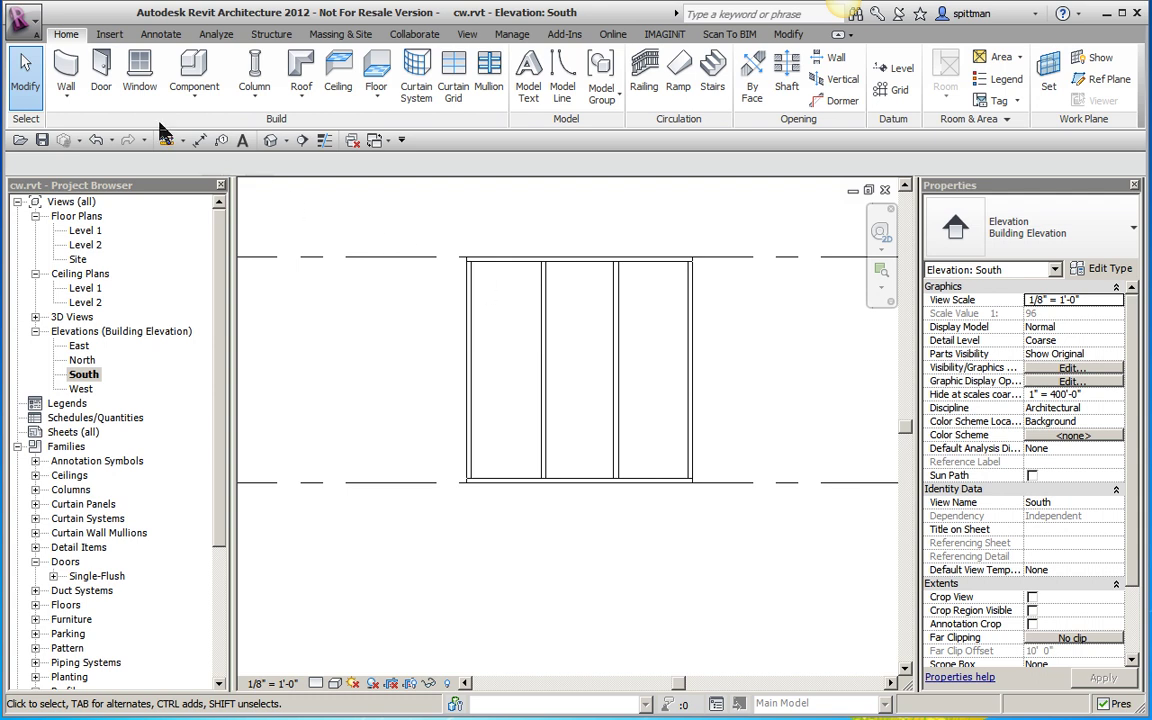
- Add a horizontal curtain grid line near the wall's upper edge and set its height above the base to 8' 1 1/4"
click(450, 90)
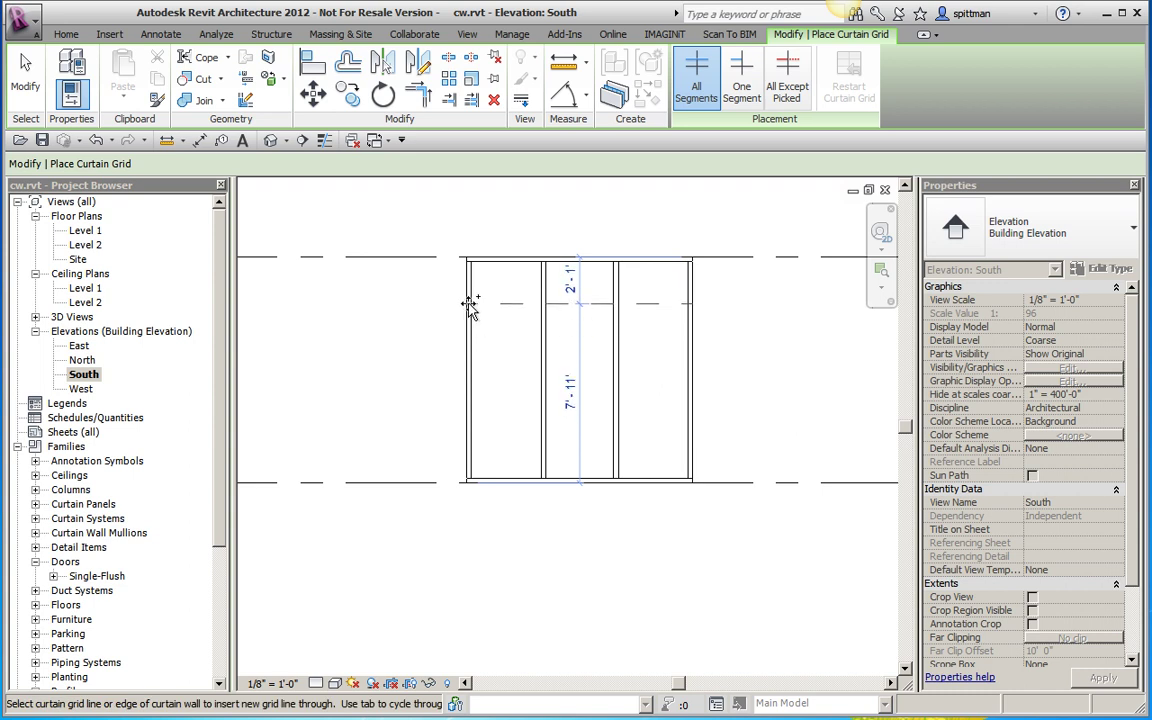
click(470, 303)
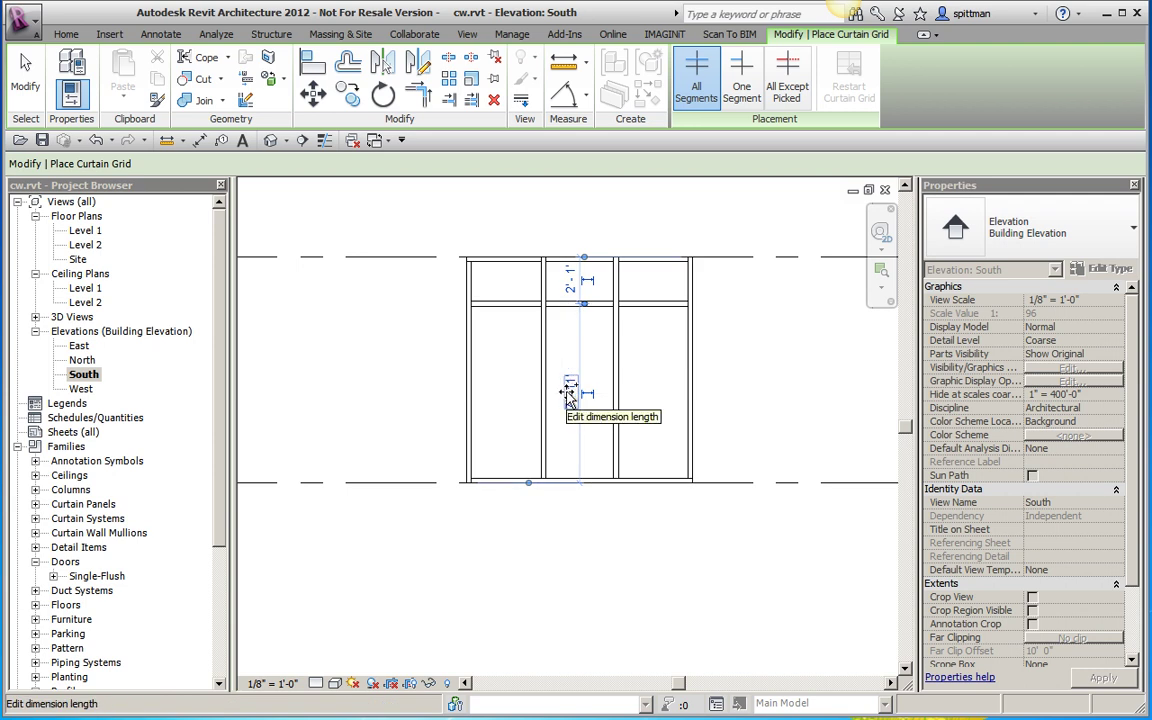
click(569, 392)
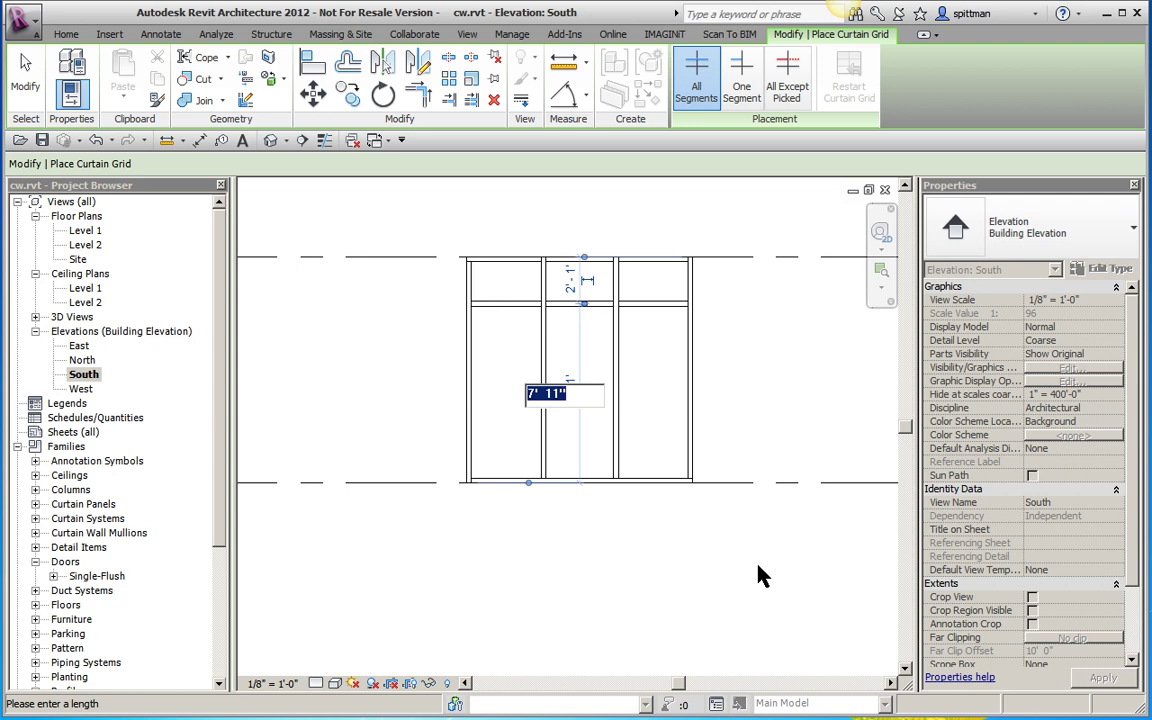
text(8 1.25)
key(Return)
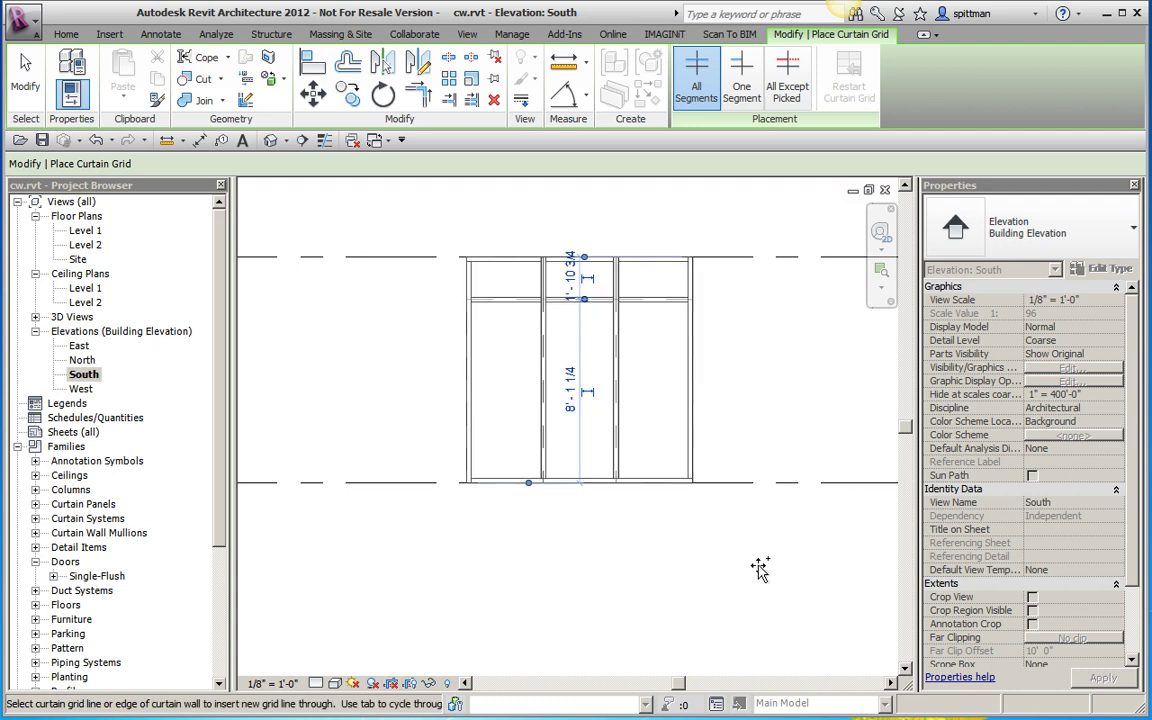
click(26, 84)
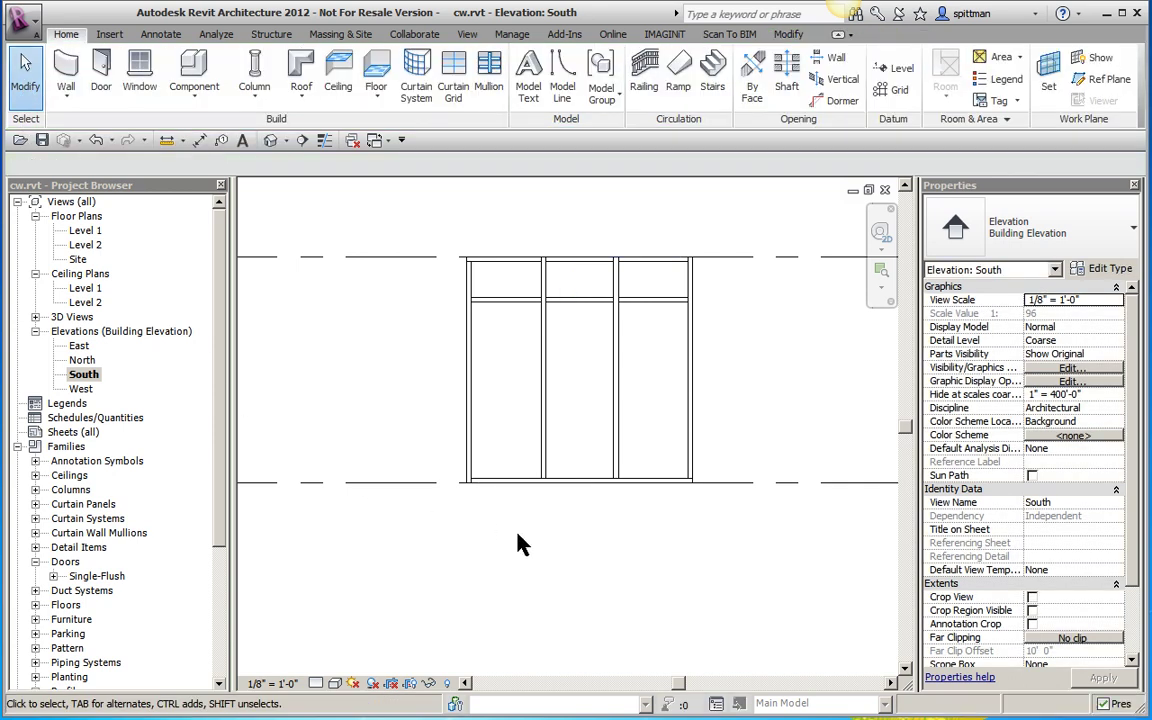
- Unpin and delete the bottom mullion of the curtain wall's middle bay
click(581, 486)
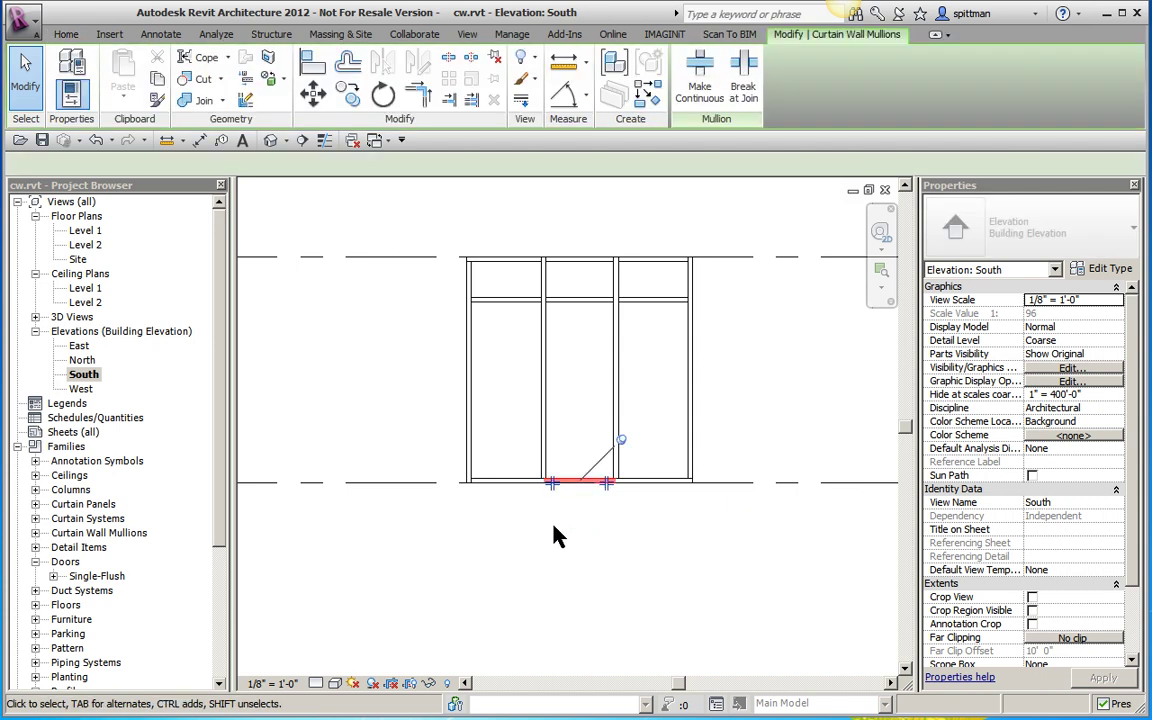
click(623, 443)
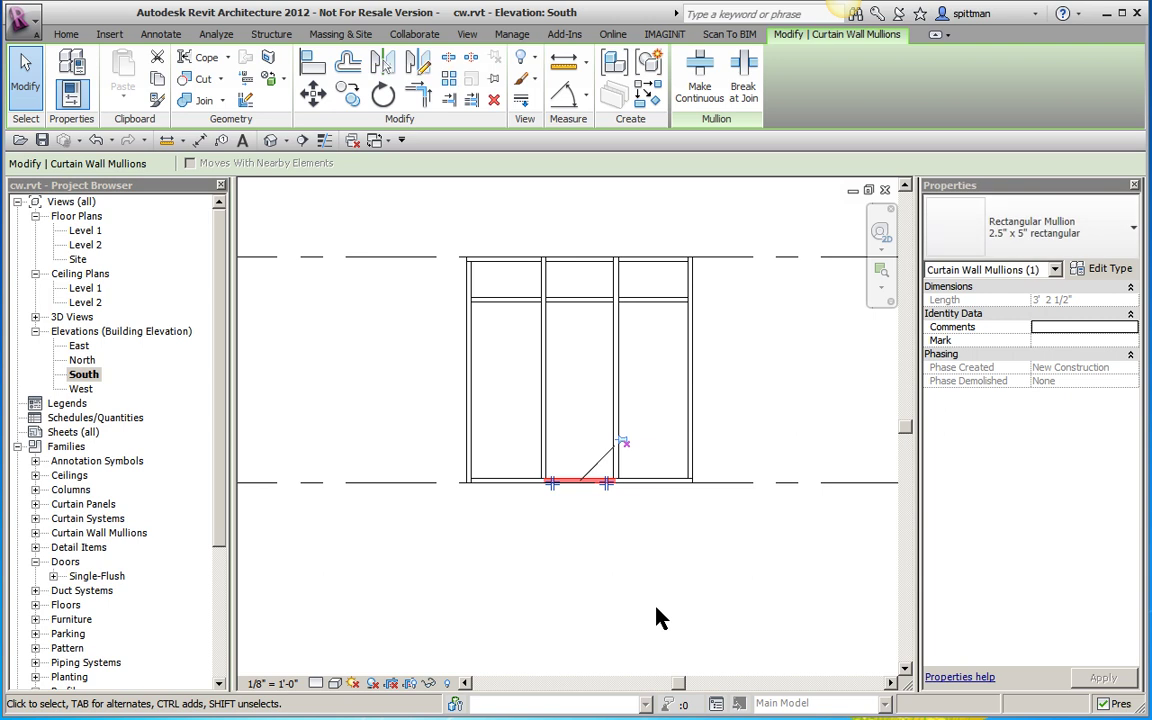
key(Delete)
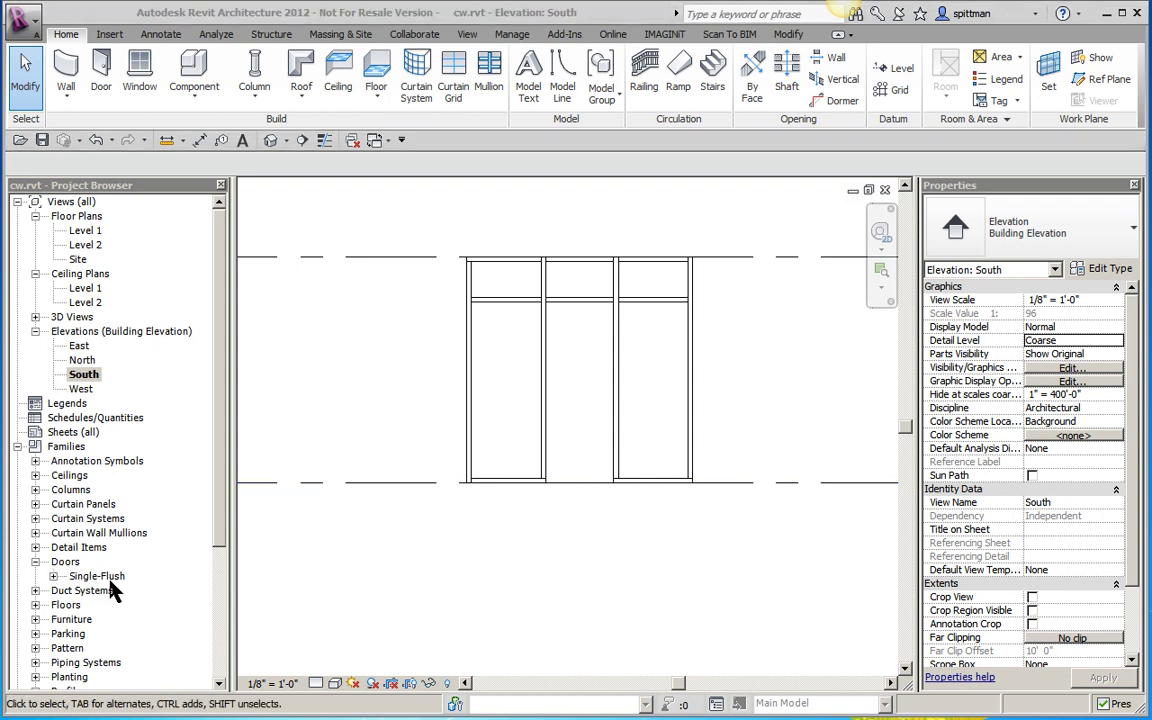
- Load the Curtain Wall Sgl Glass.rfa family from the Doors folder of the US Imperial library
click(110, 35)
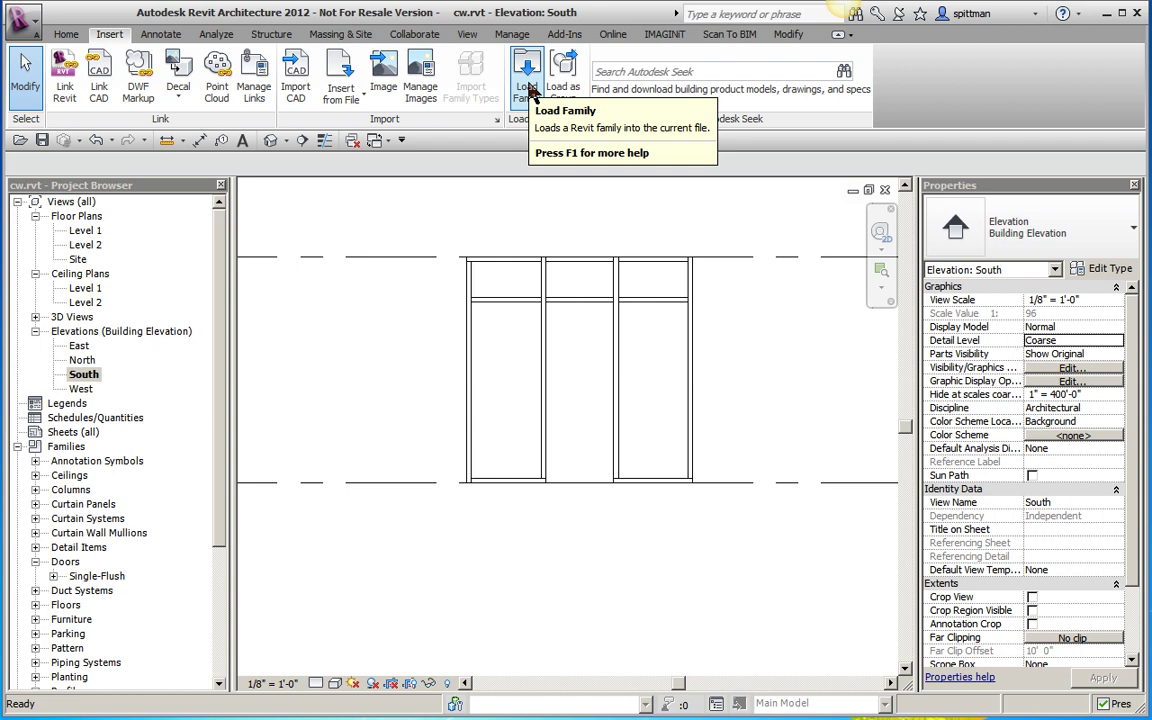
click(528, 90)
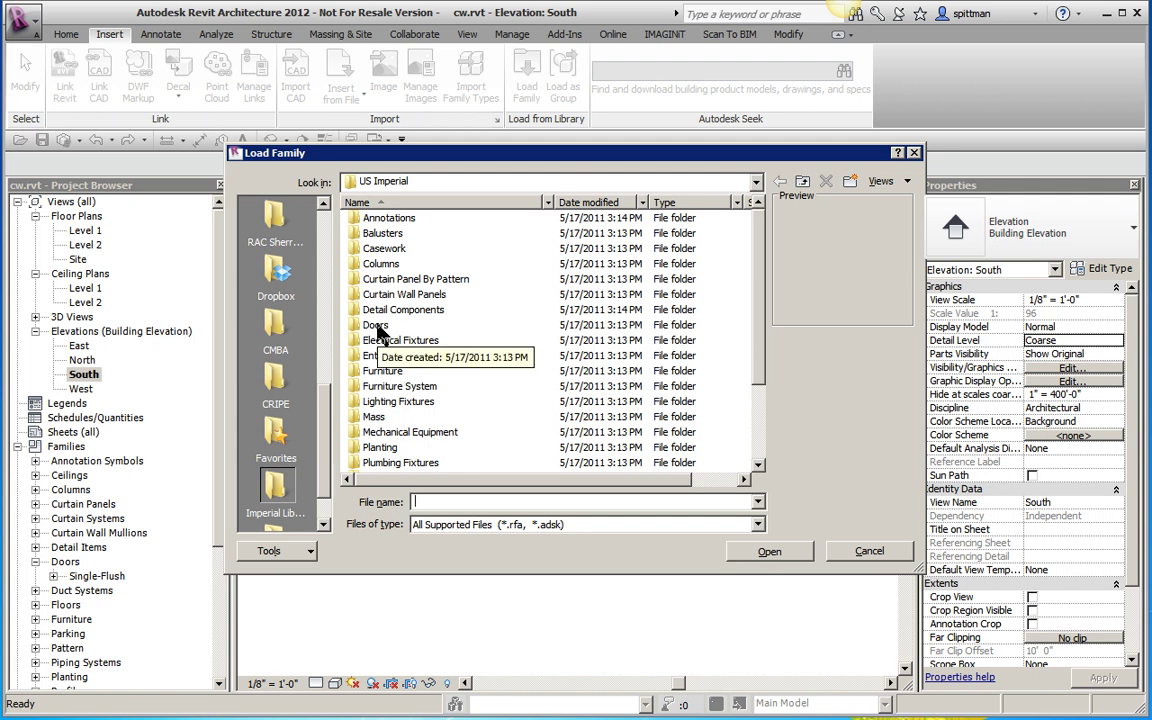
double_click(377, 326)
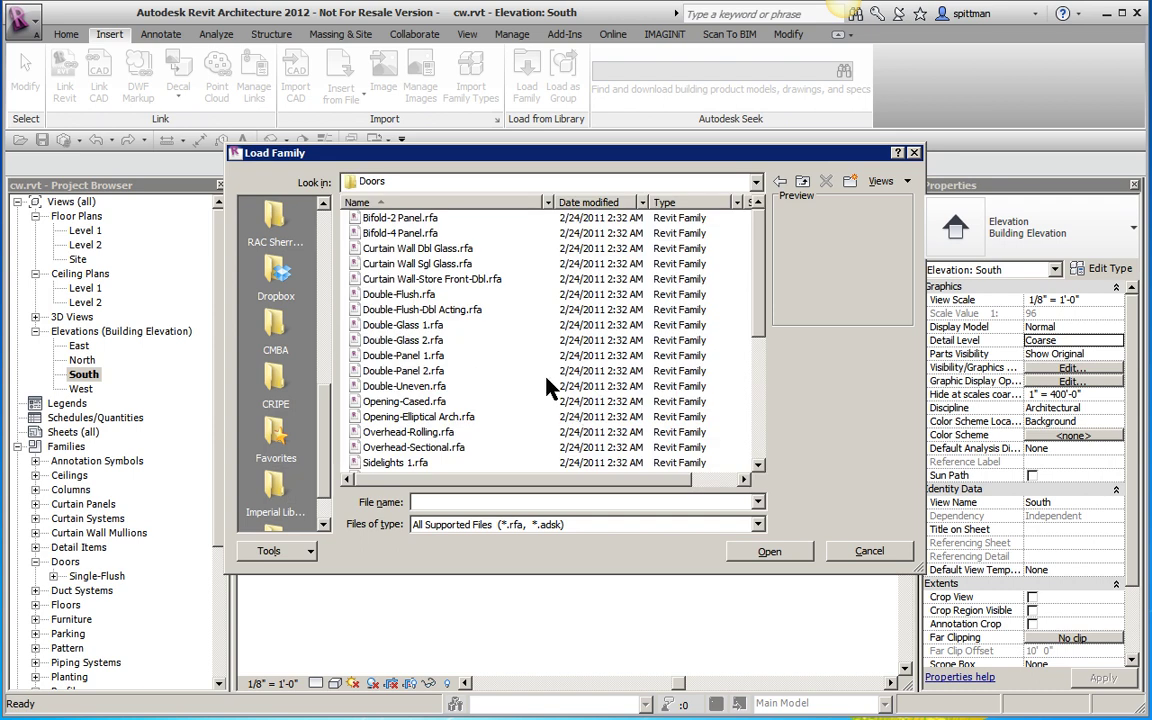
click(420, 265)
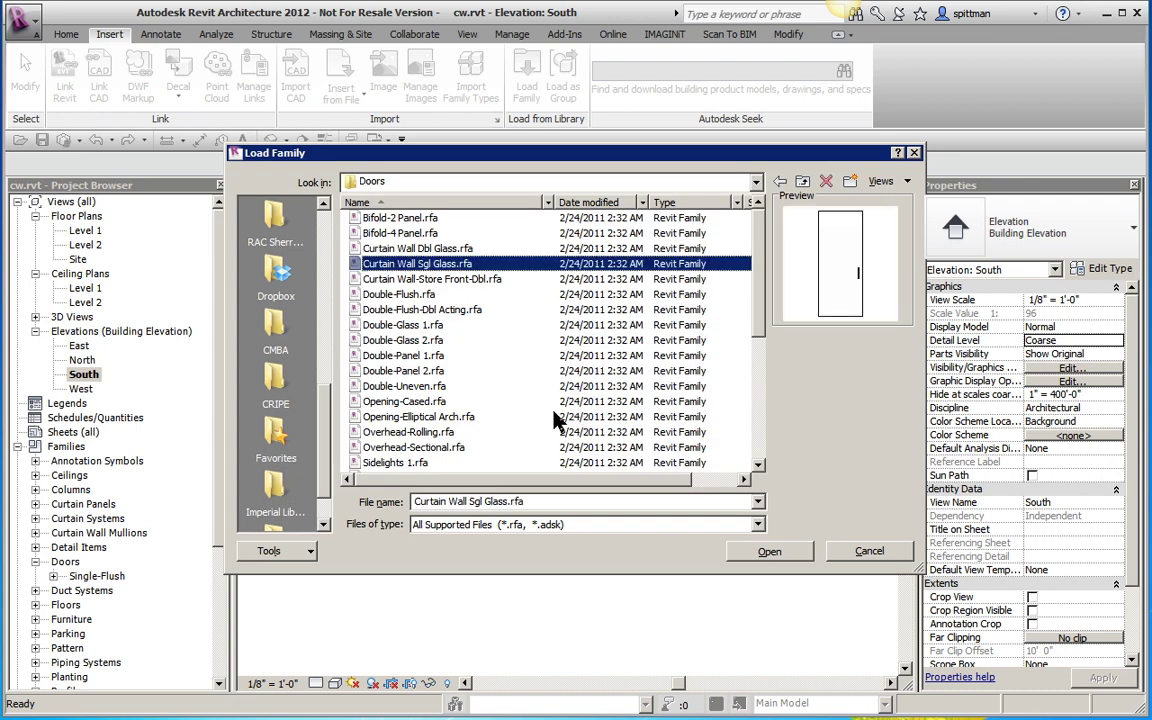
click(770, 552)
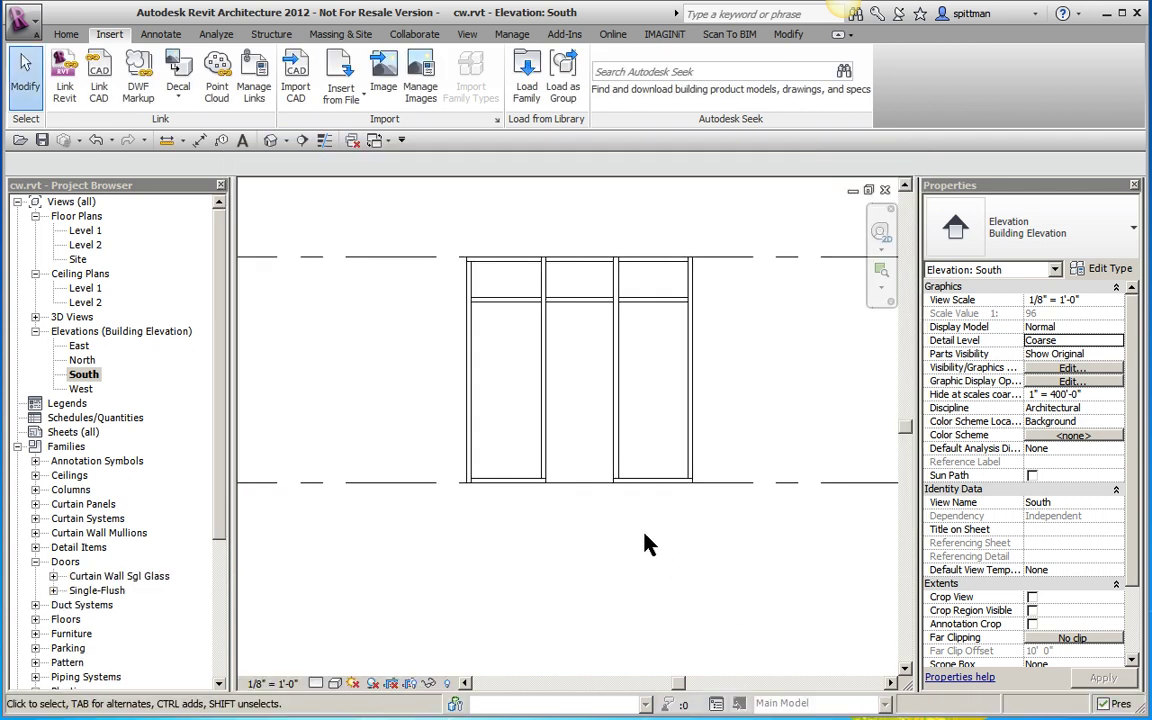
- Try to place a Single-Flush 36" x 84" door in the curtain wall with the Door tool
click(66, 34)
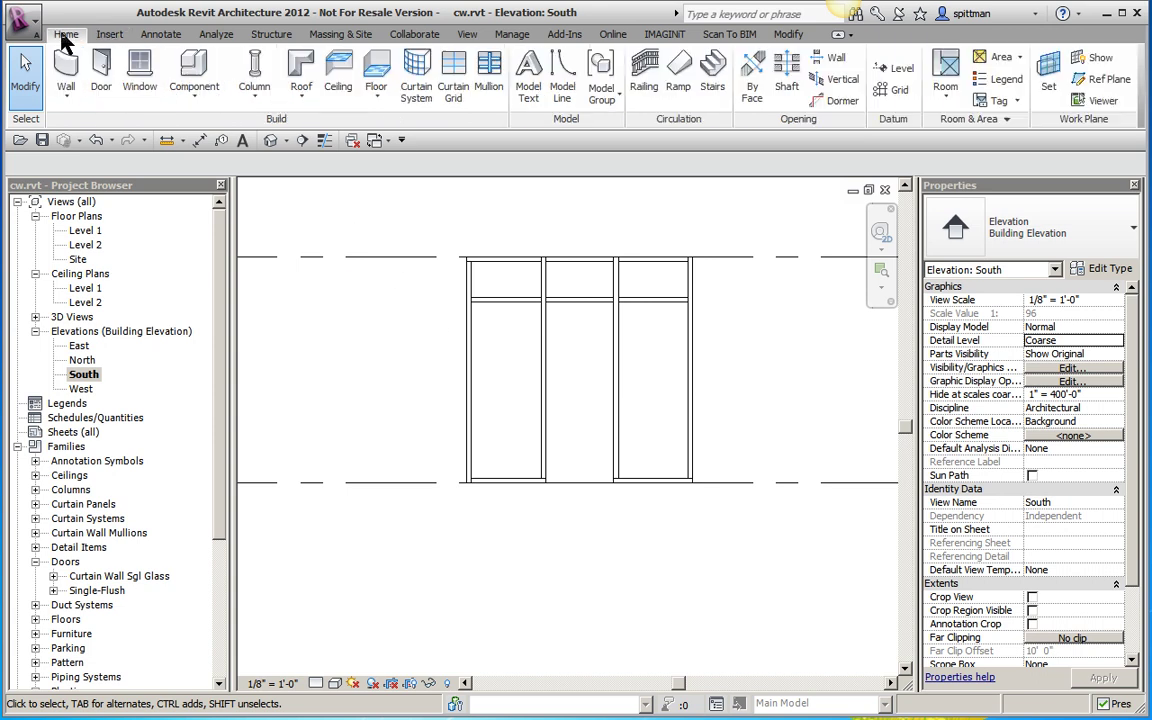
click(101, 80)
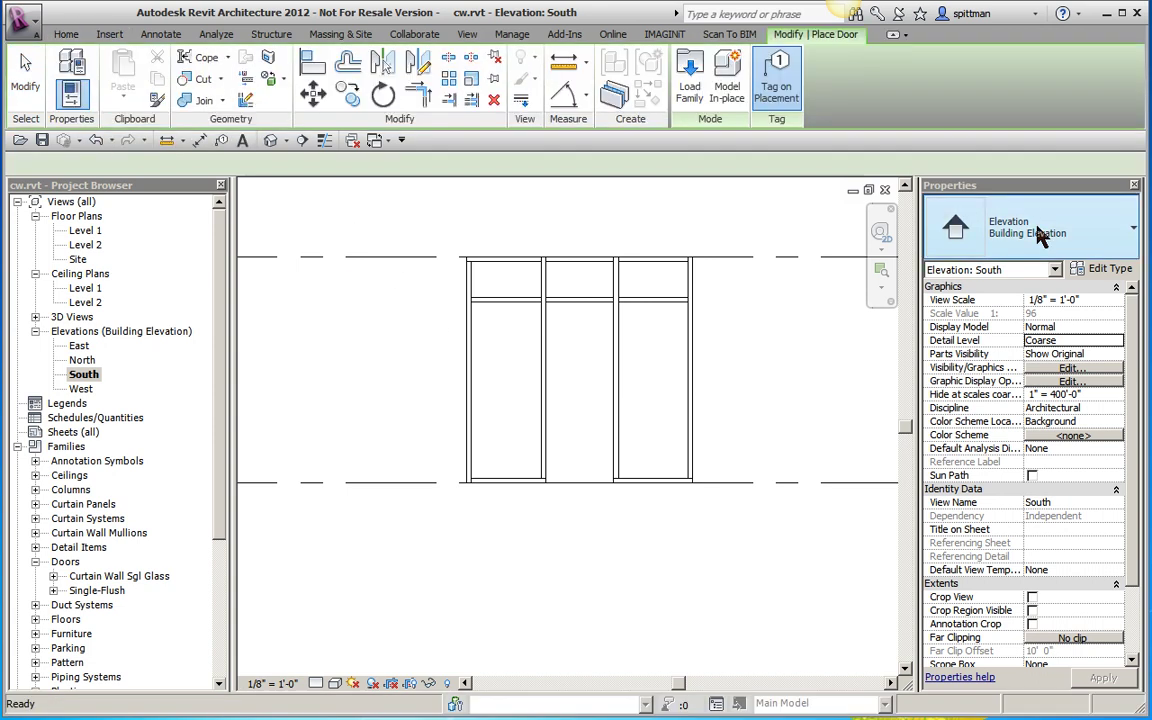
click(1040, 230)
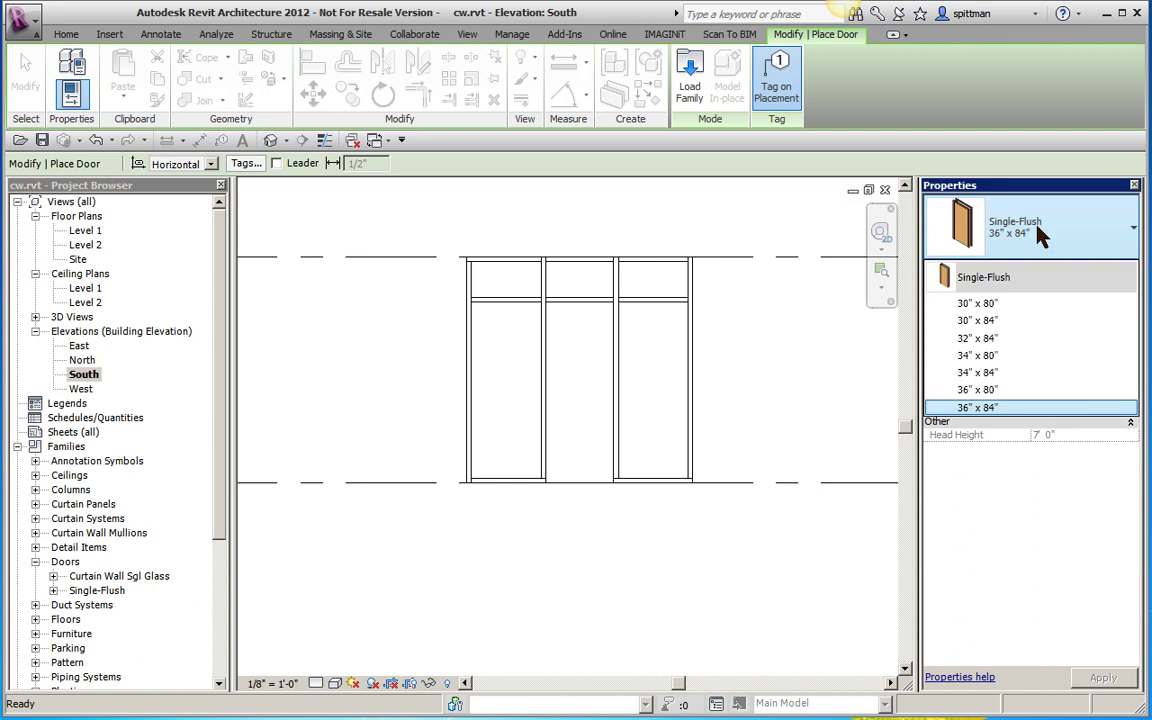
click(1030, 407)
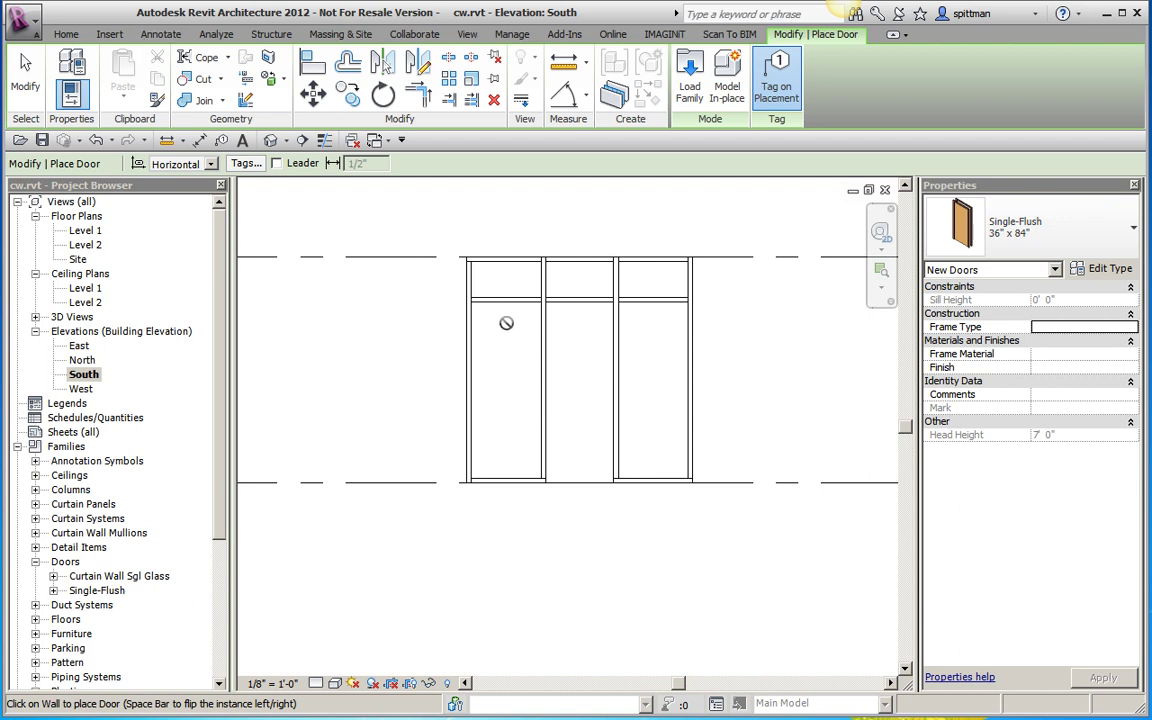
click(25, 80)
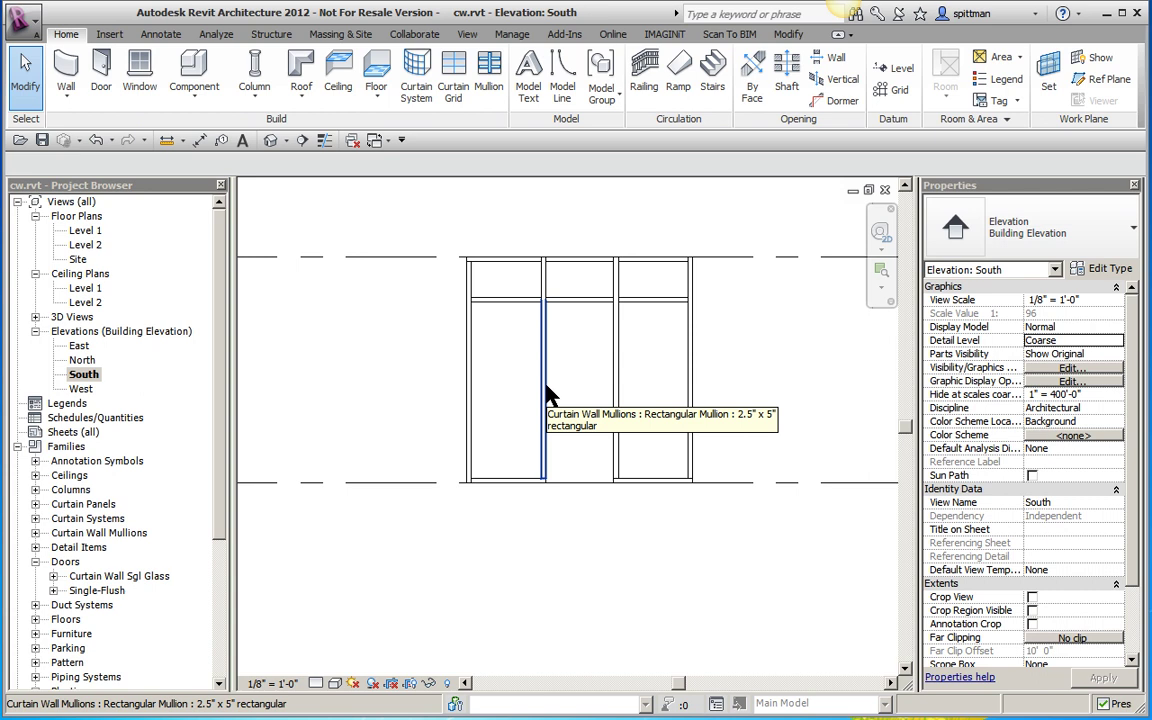
- Unpin the glazed panel in the curtain wall's lower middle bay and change its type to Curtain Wall Sgl Glass
key(Tab)
key(Tab)
key(Tab)
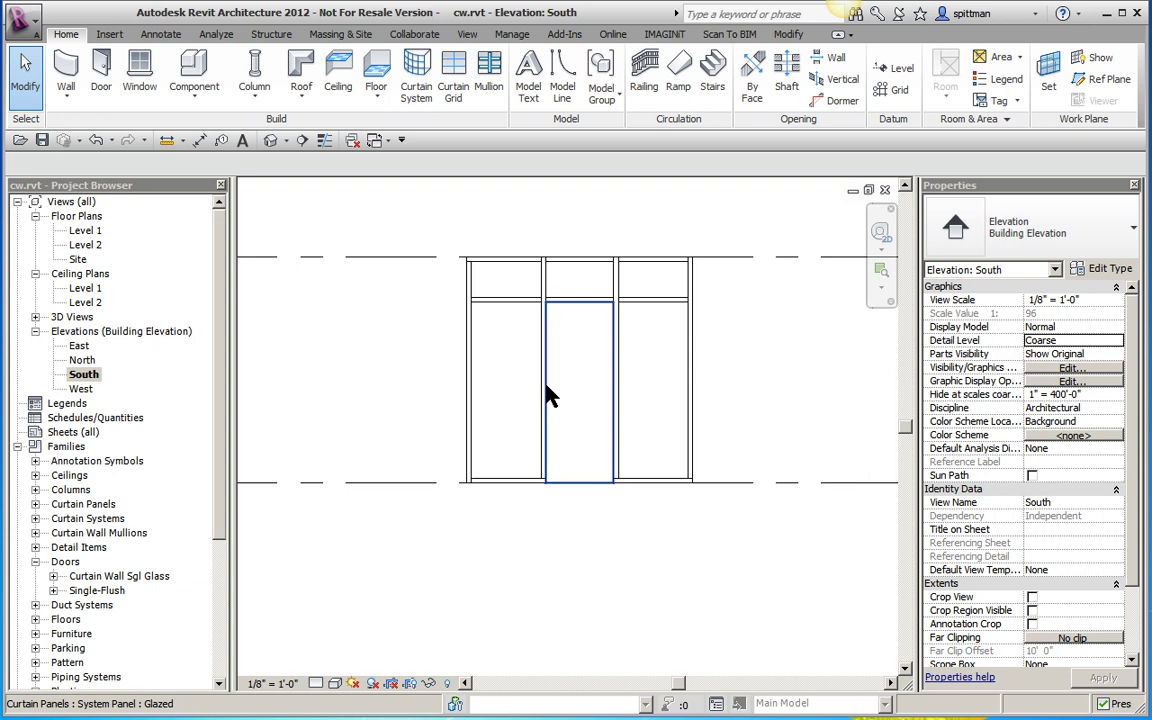
click(547, 392)
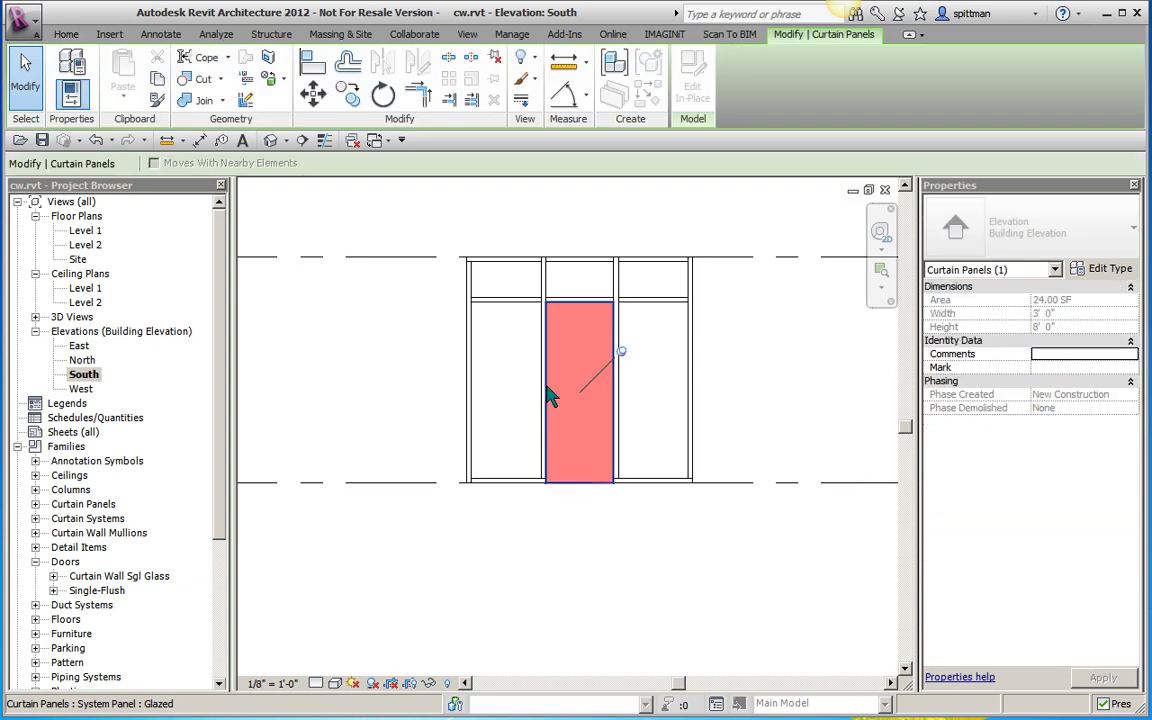
click(623, 355)
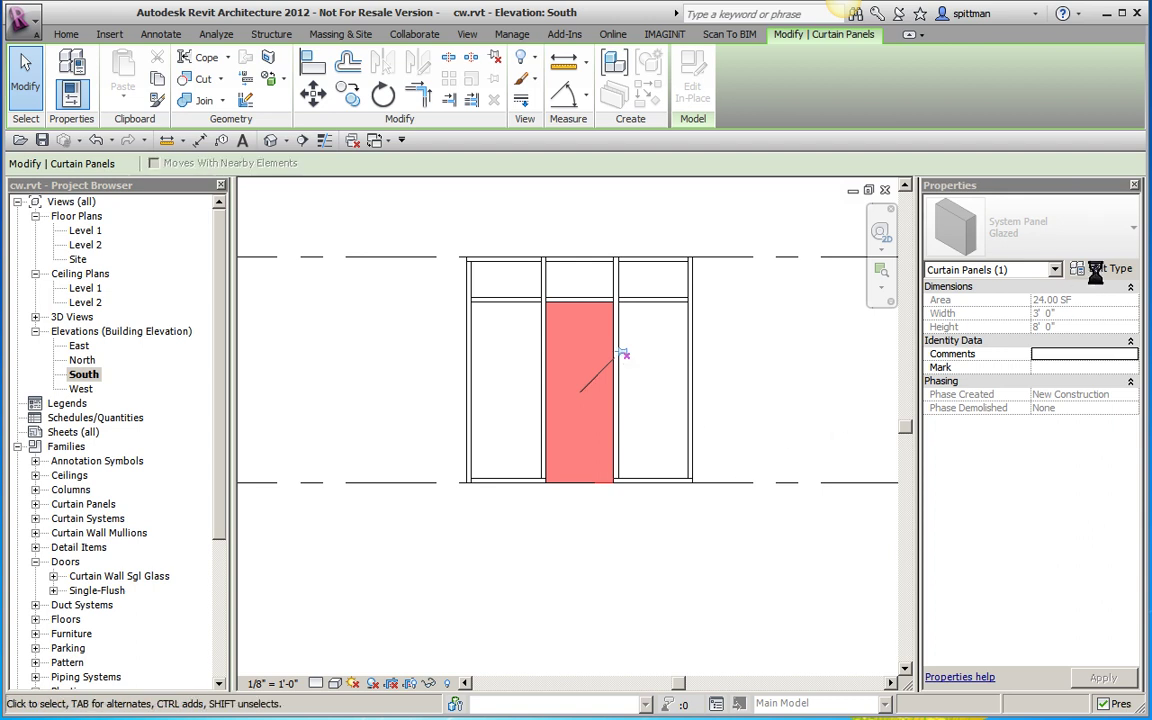
click(1120, 232)
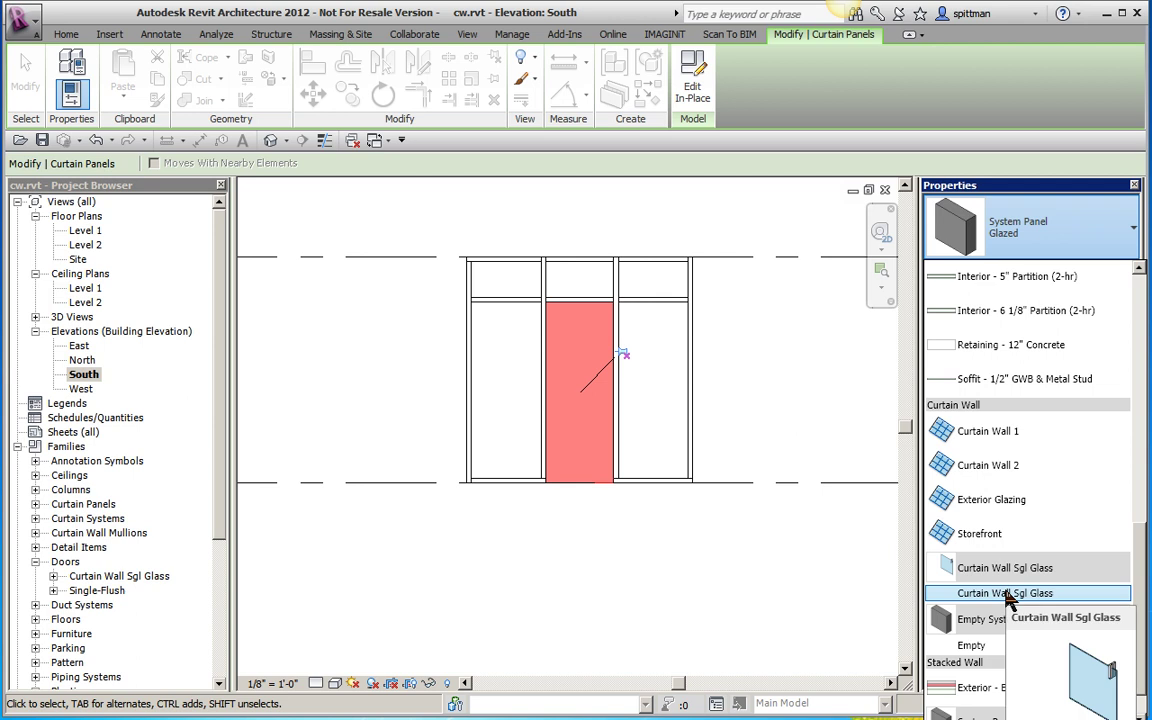
click(1008, 594)
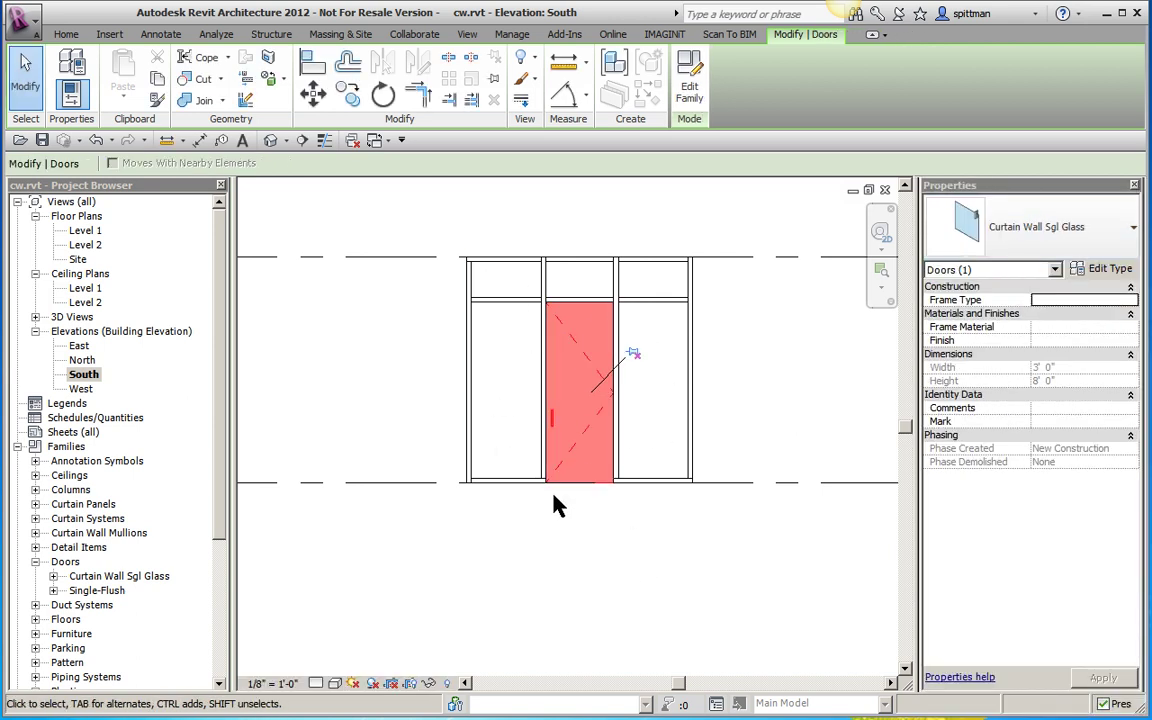
- Open the Level 1 floor plan and select the single glass door in the curtain wall
double_click(76, 232)
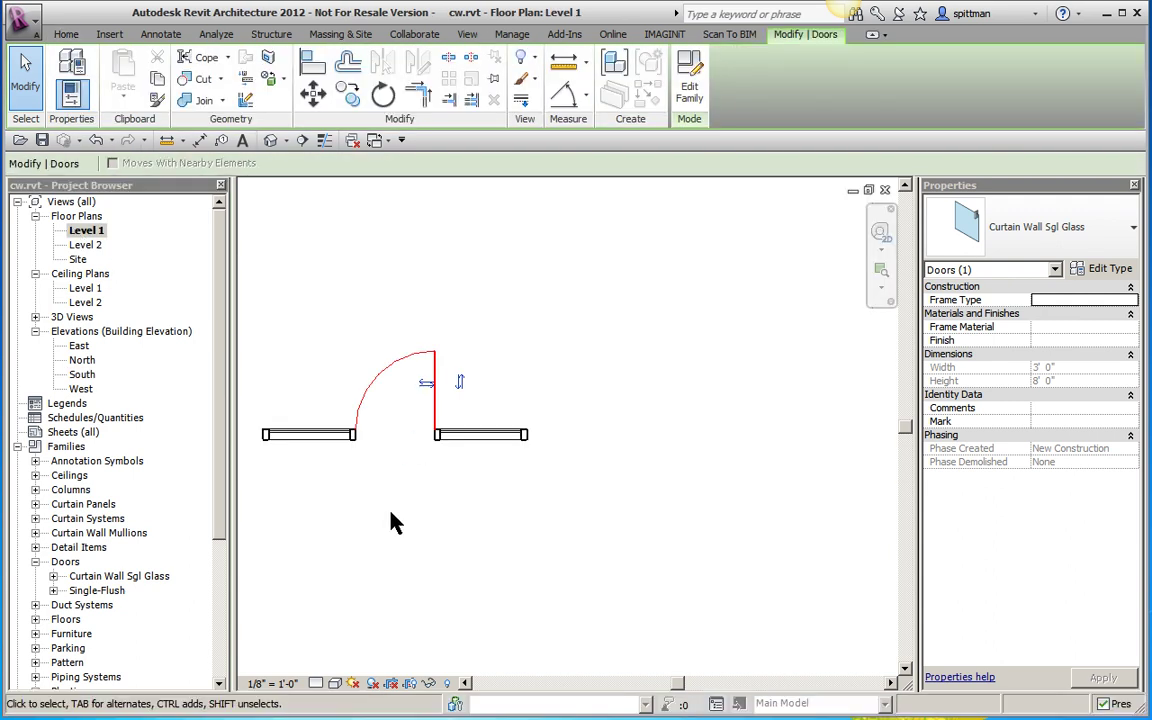
click(392, 520)
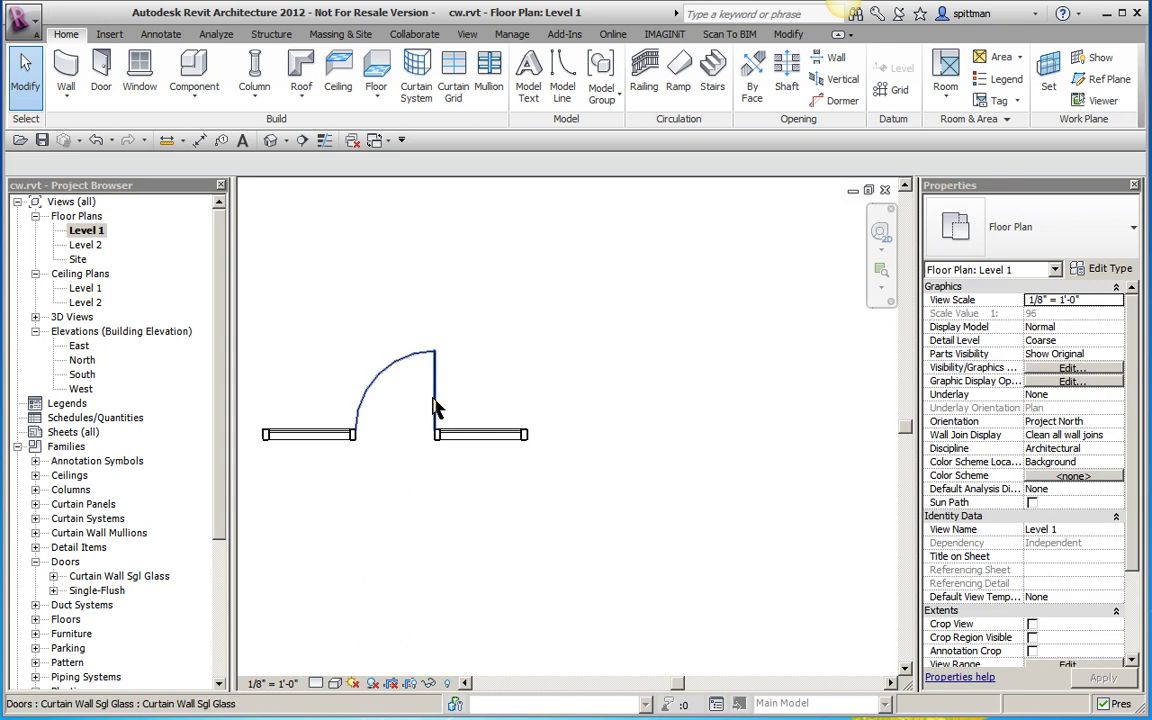
click(396, 516)
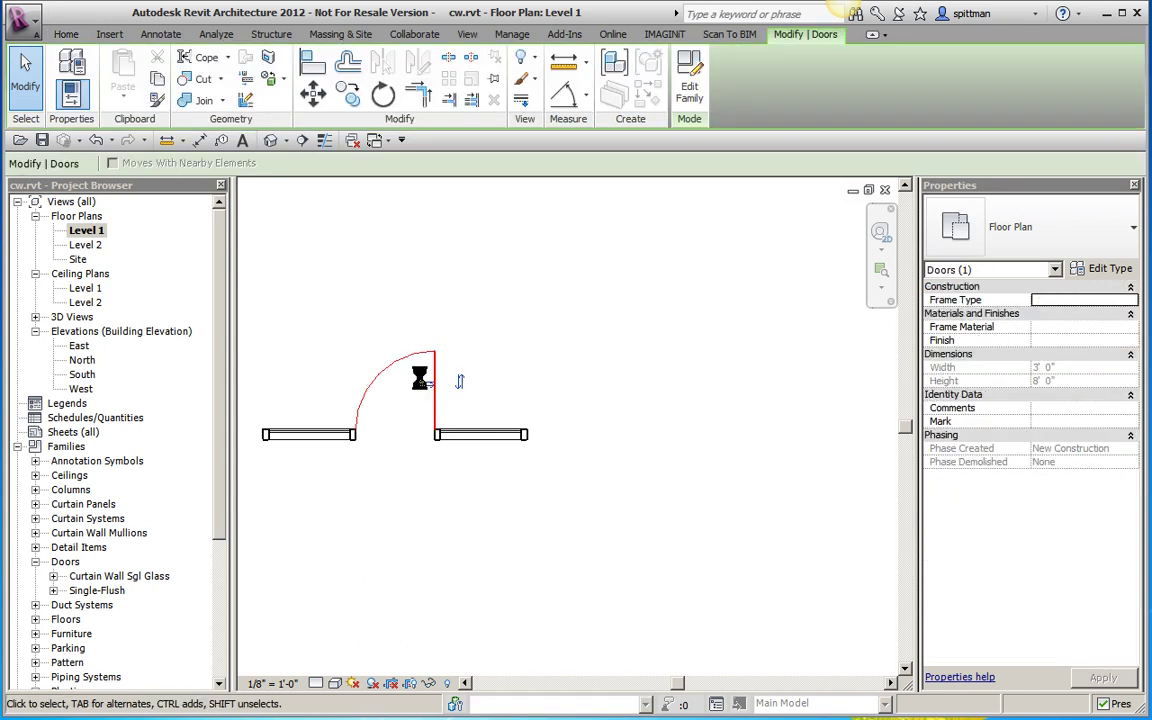